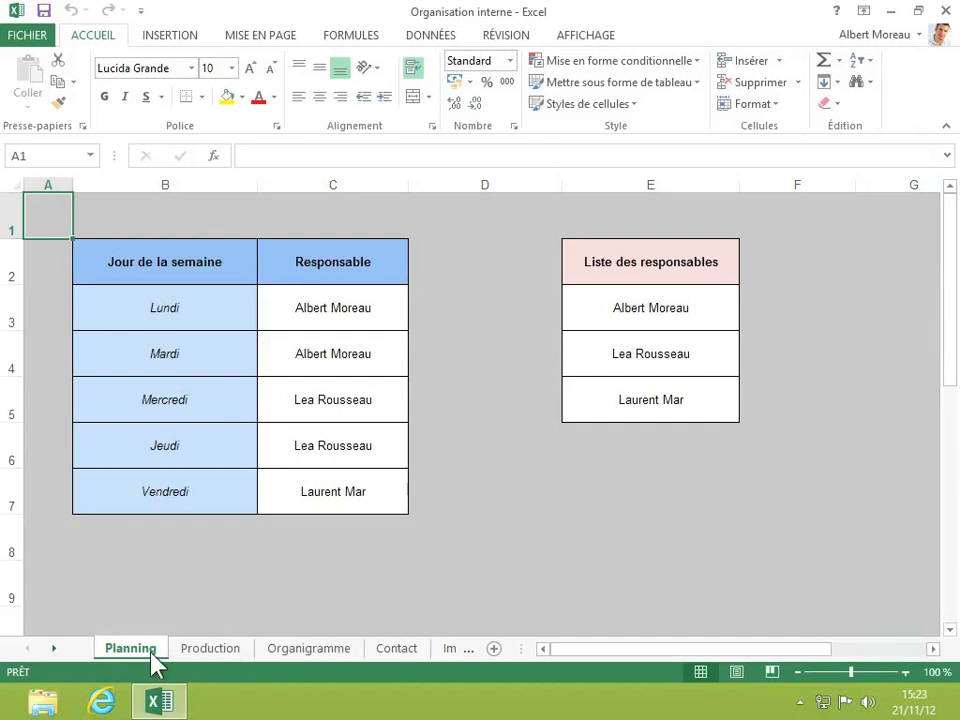
View the Production and Organigramme sheets, and select the Machines and Quantité produite values C6:E7 in Production
left_click(208, 652)
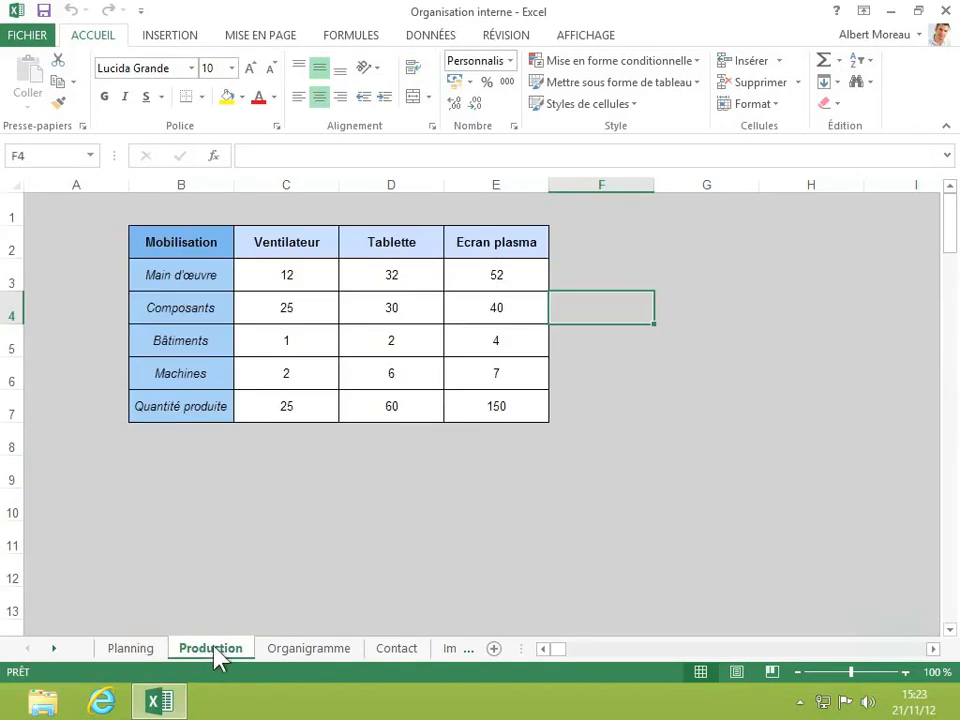
left_click(293, 656)
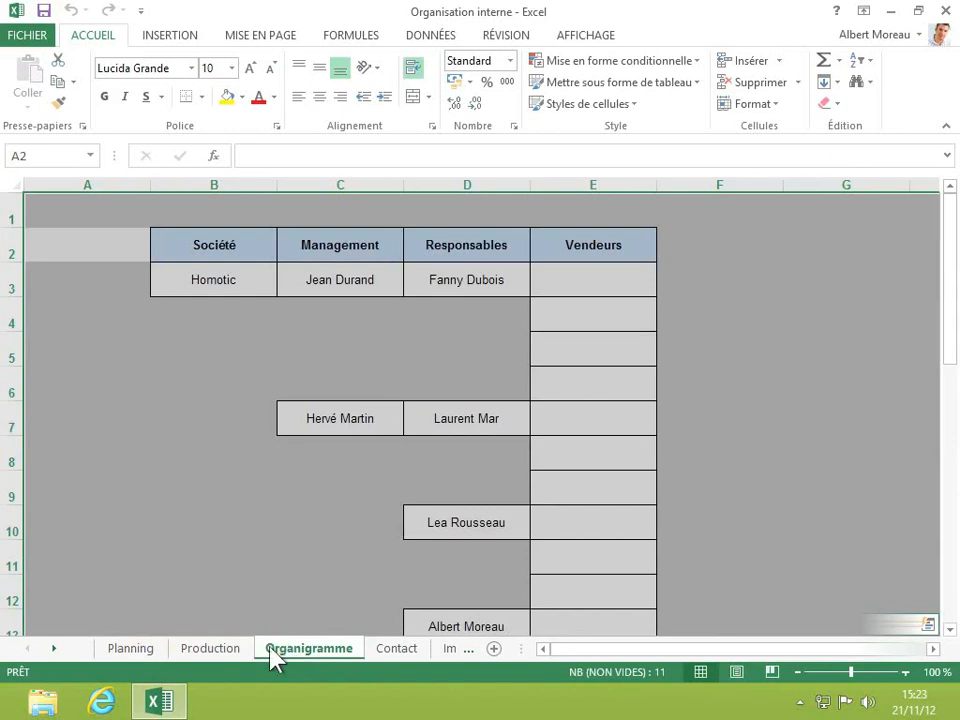
left_click(214, 650)
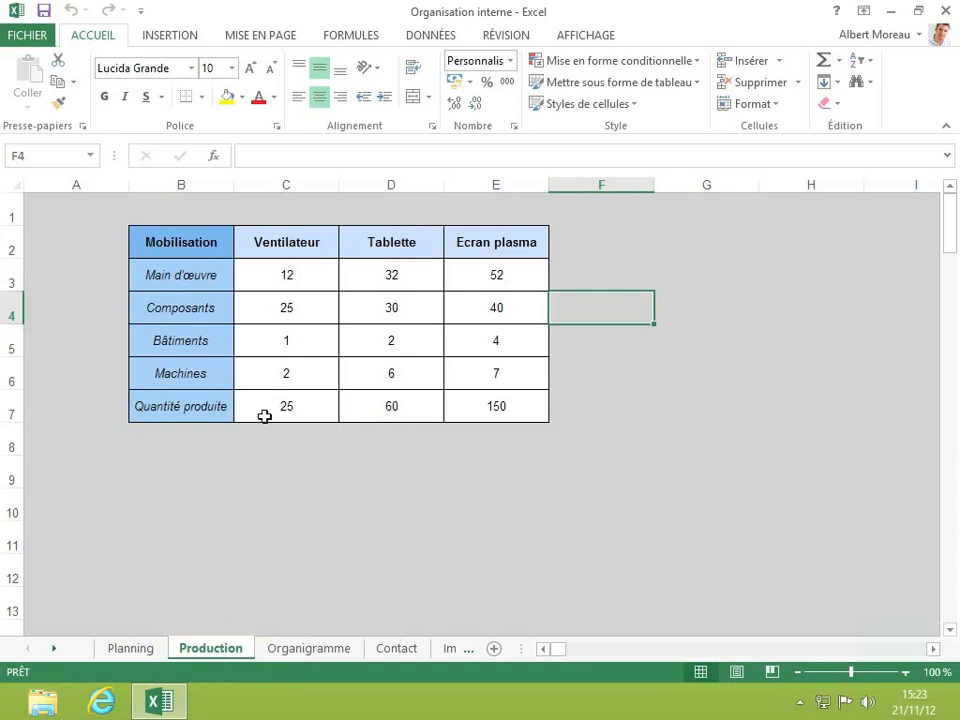
left_click_drag(262, 382, 543, 405)
left_click(543, 405)
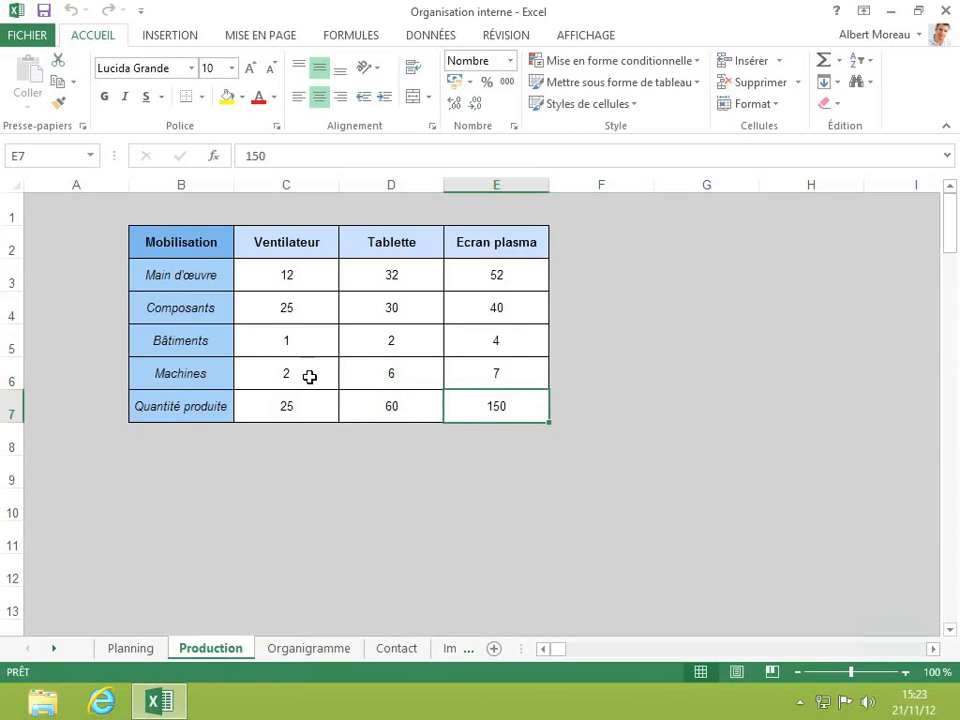
left_click_drag(310, 376, 546, 409)
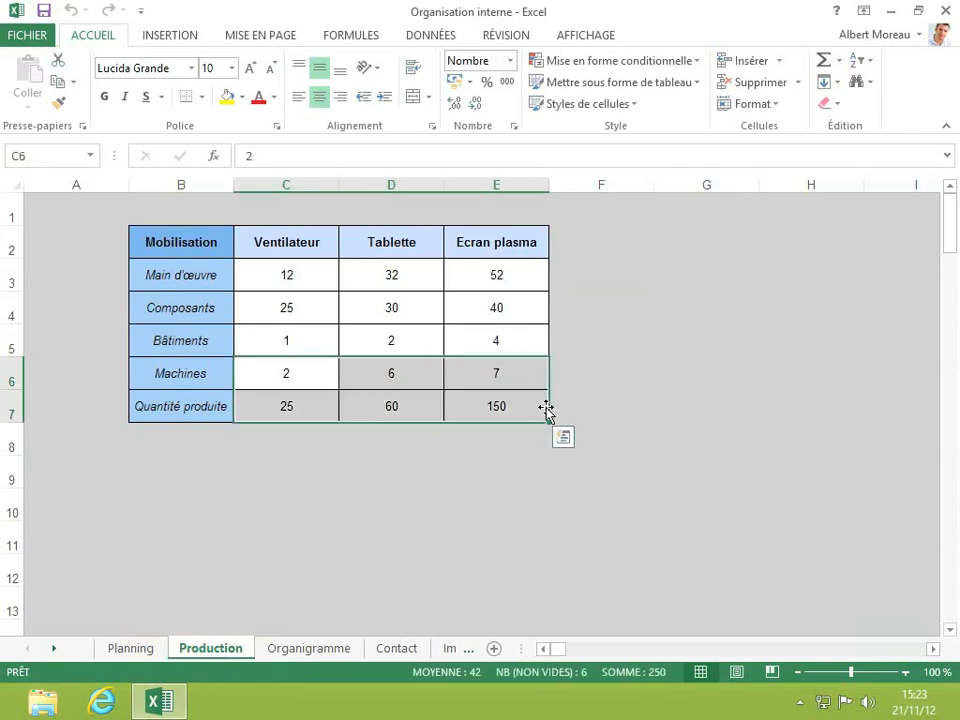
Switch between the Organigramme and Production sheets to compare them, ending on Organigramme
left_click(298, 661)
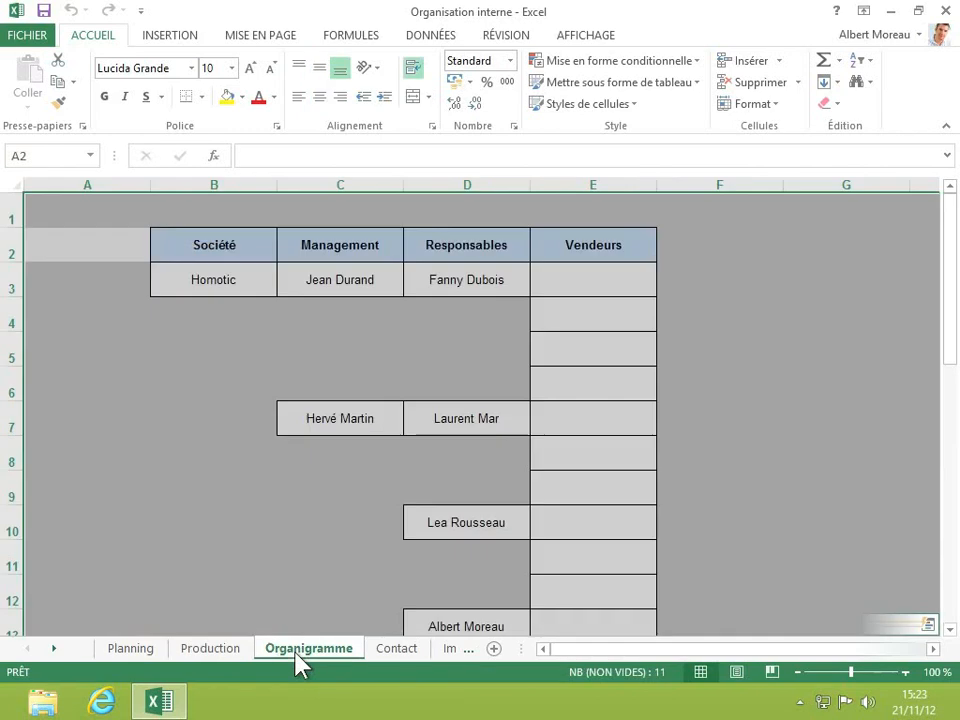
left_click(225, 648)
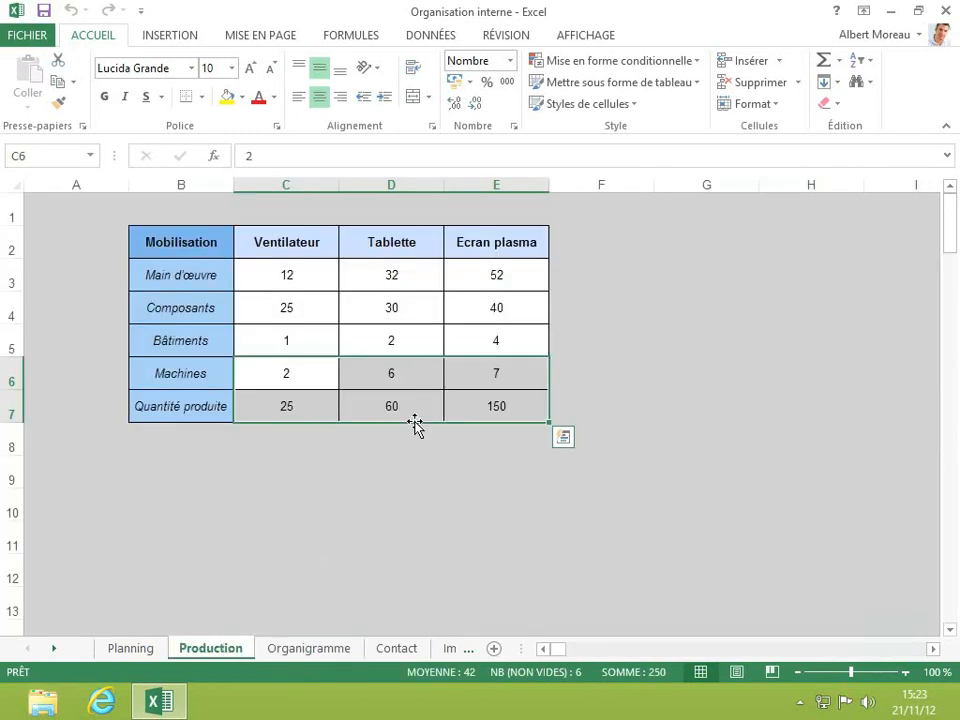
left_click(331, 662)
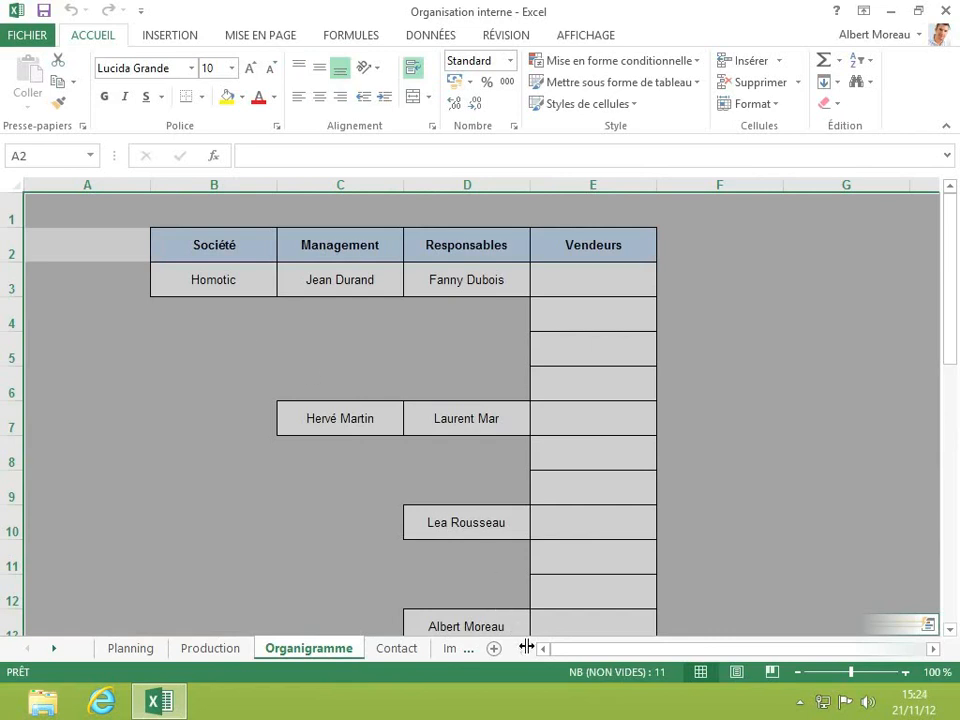
Widen the sheet tab area to fit every sheet name, and scroll the Organigramme sheet one column across and back
left_click_drag(524, 648, 642, 648)
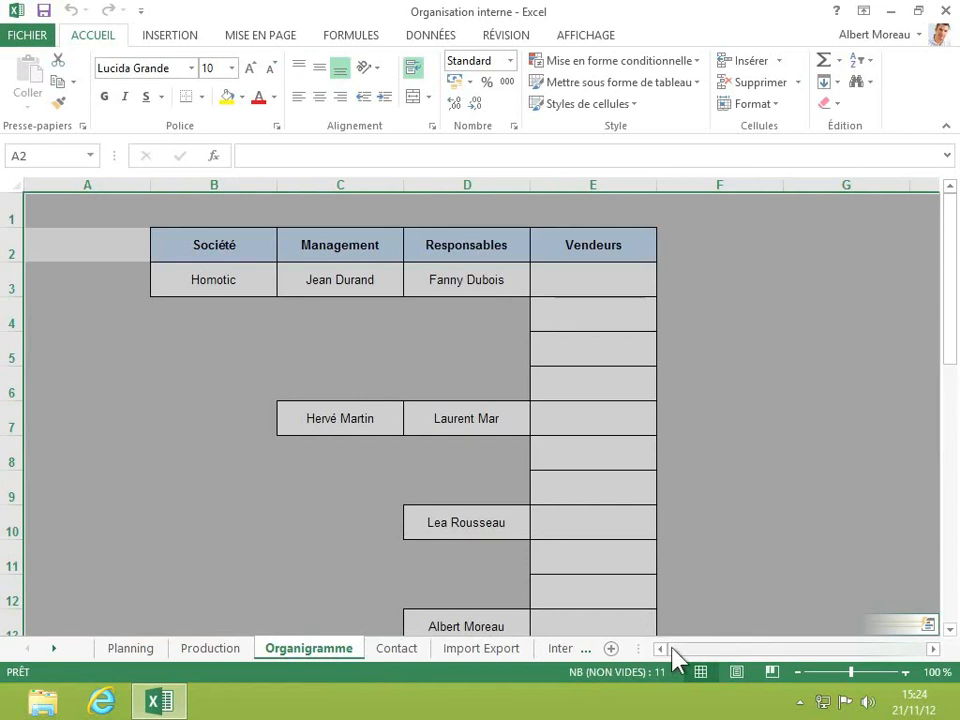
left_click_drag(637, 648, 700, 645)
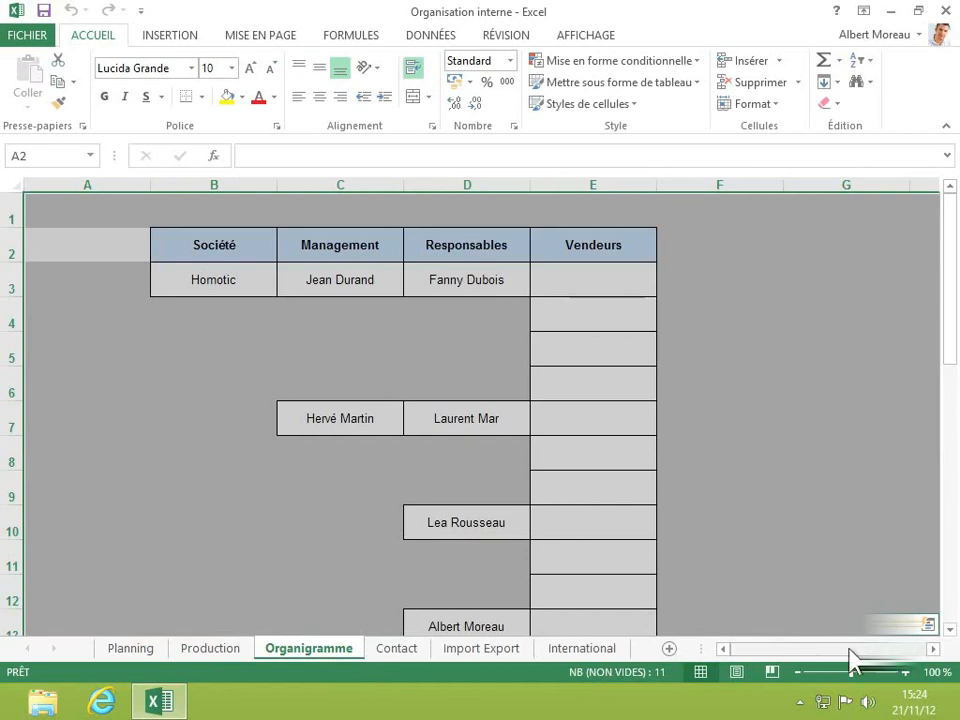
left_click(932, 648)
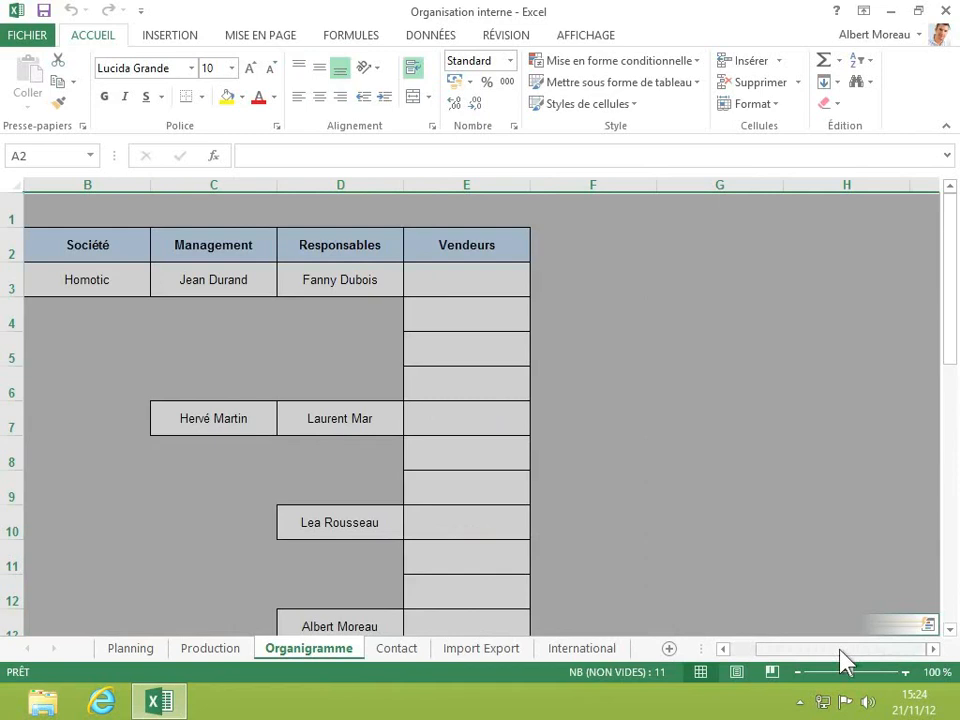
left_click(724, 649)
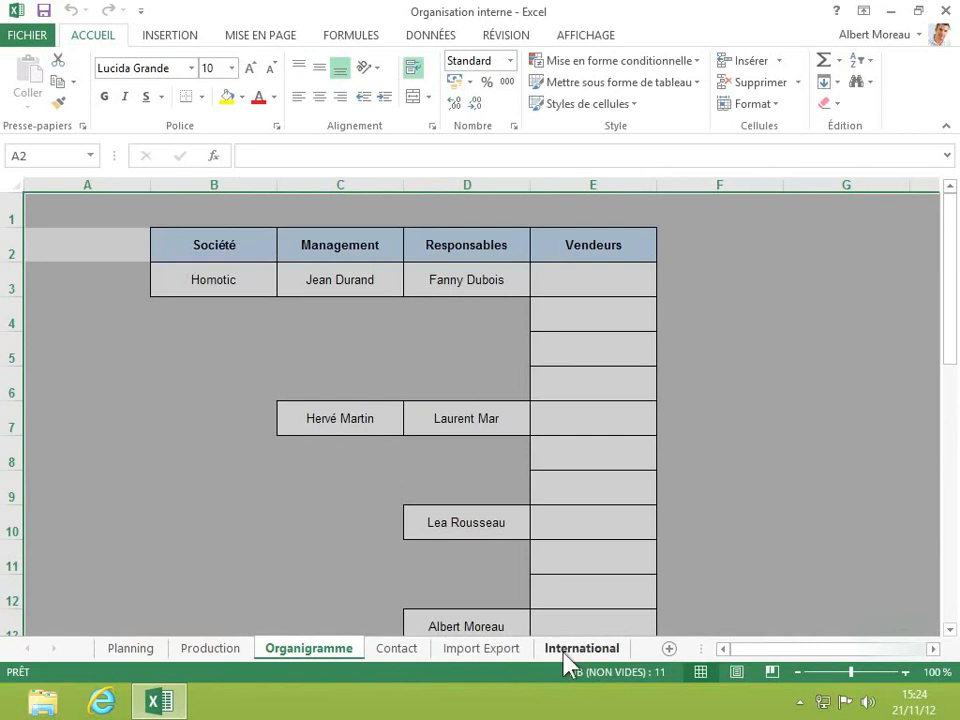
Narrow the sheet tab area, and browse the sheet names through to International and back to Planning
left_click_drag(695, 647, 543, 648)
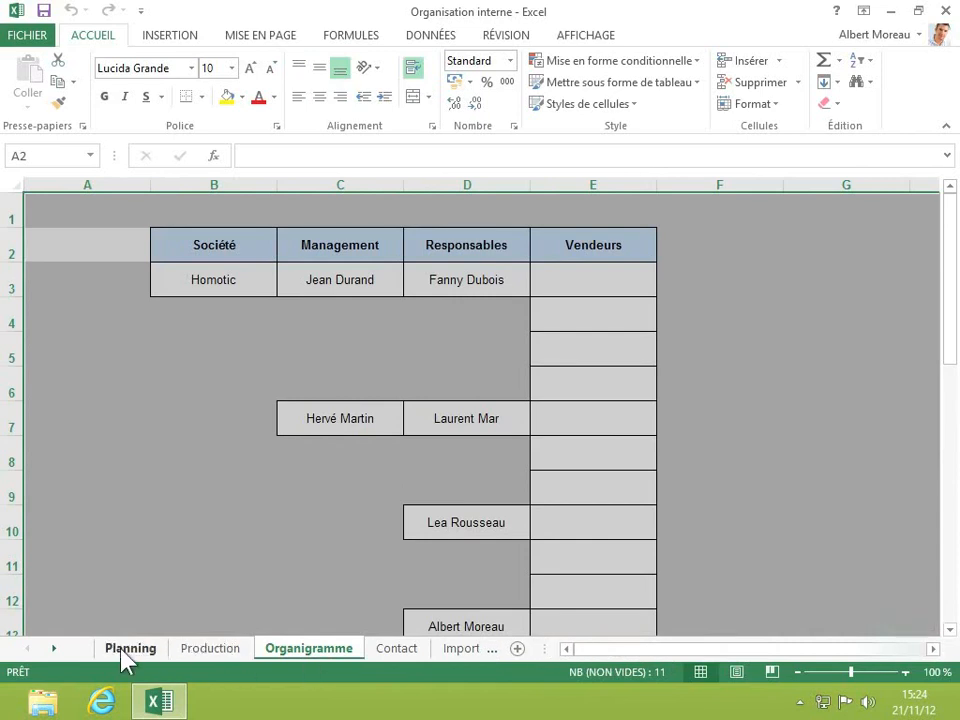
left_click(57, 649)
left_click(57, 649)
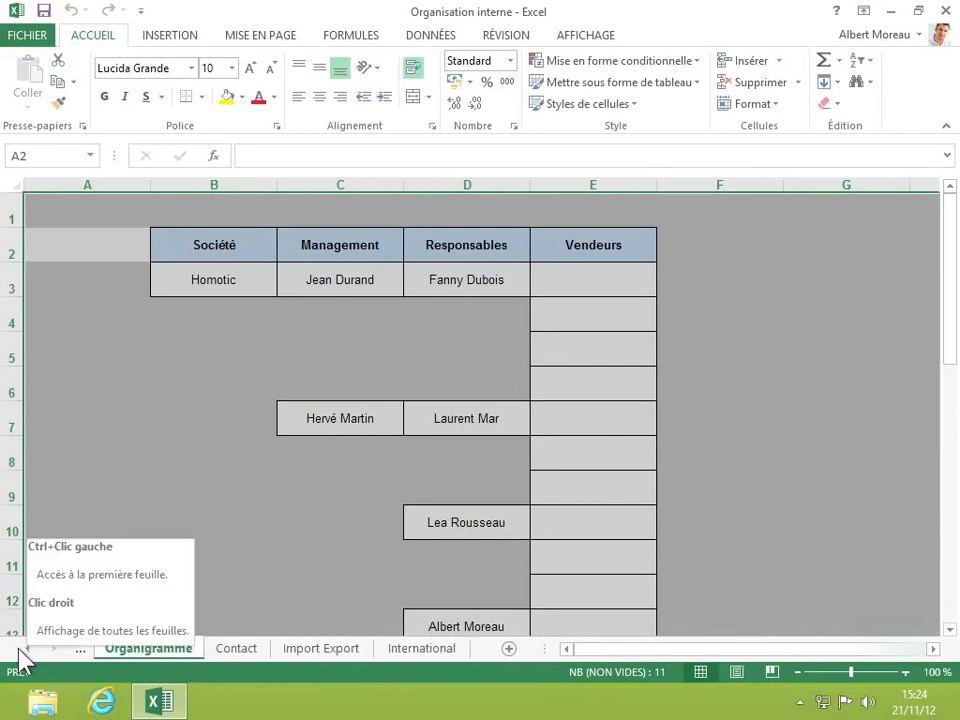
left_click(24, 649)
left_click(24, 649)
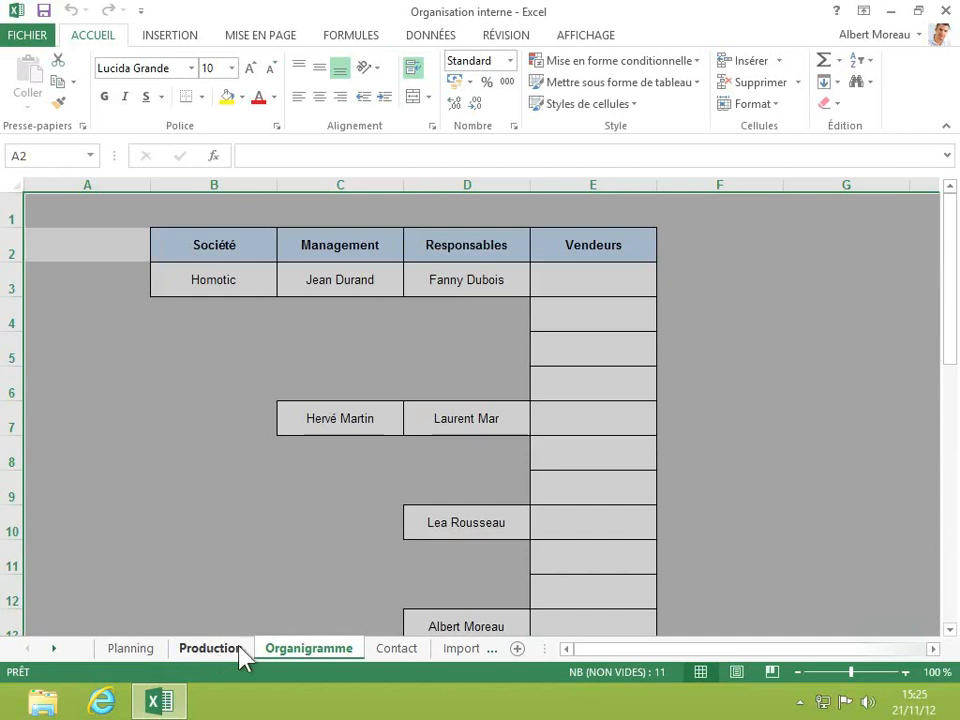
Move the Contact sheet in front of the Planning sheet, making it the first sheet of the workbook
left_click(388, 652)
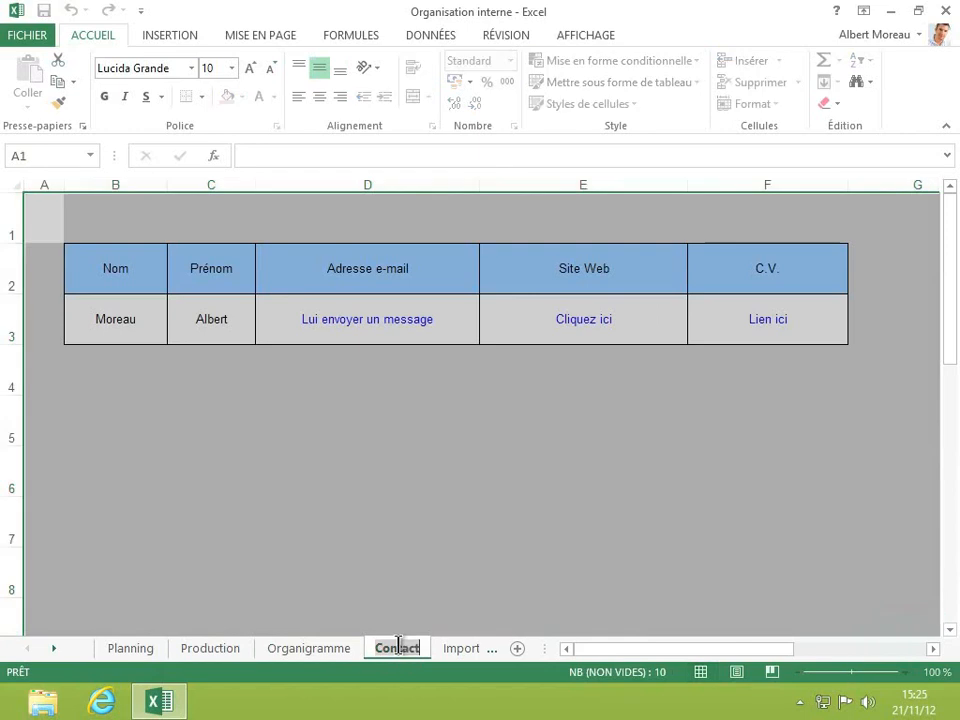
left_click(447, 653)
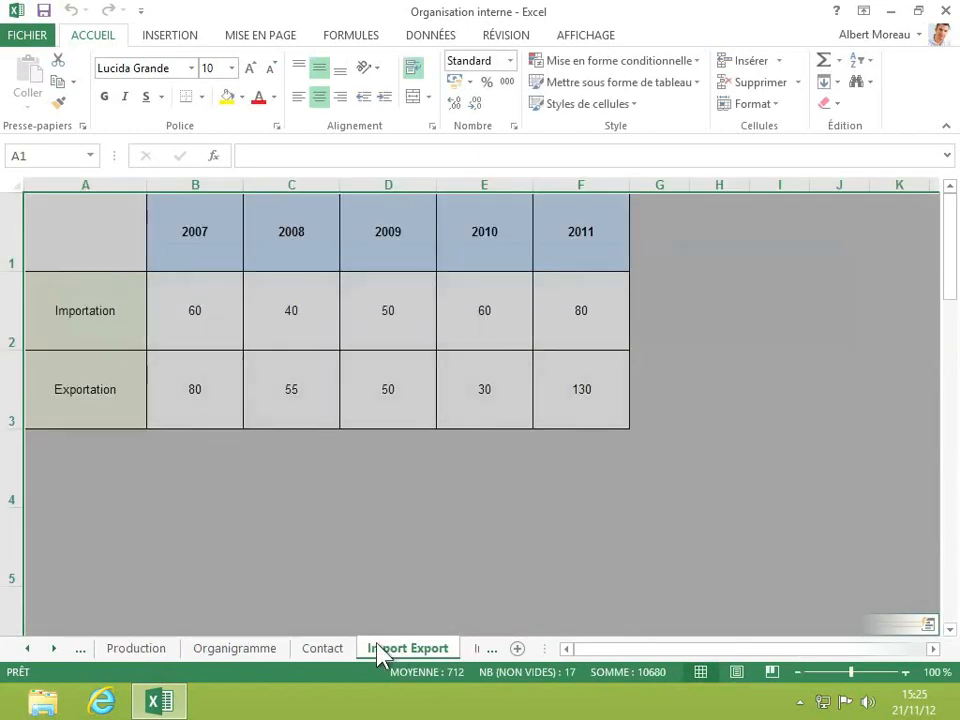
left_click(340, 650)
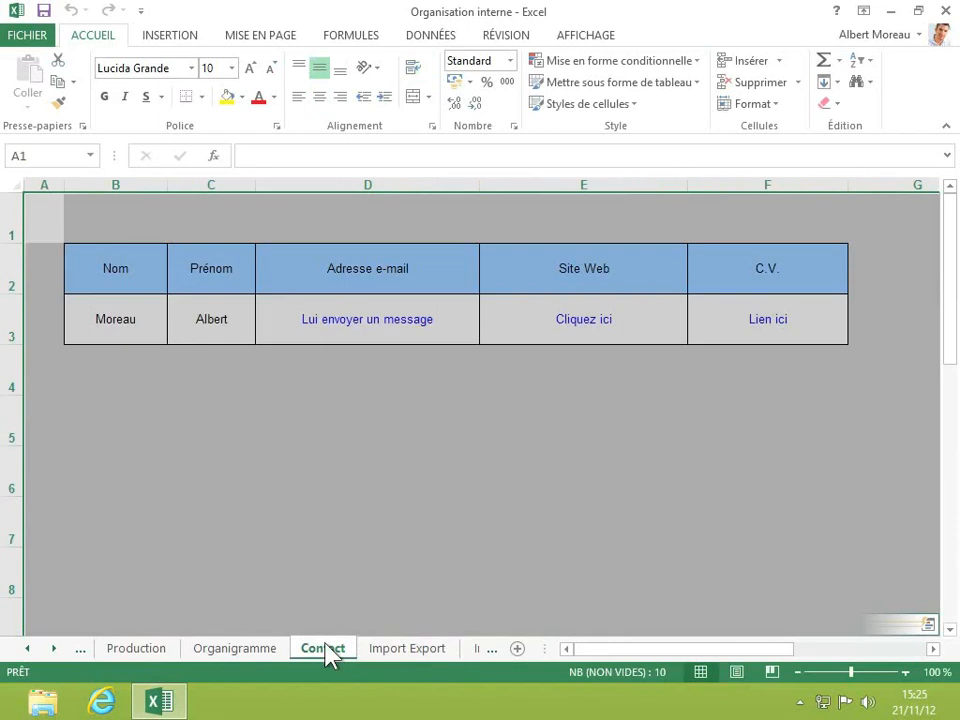
mouse_move(326, 645)
left_mouse_down()
mouse_move(75, 640)
mouse_move(175, 648)
mouse_move(87, 650)
left_mouse_up()
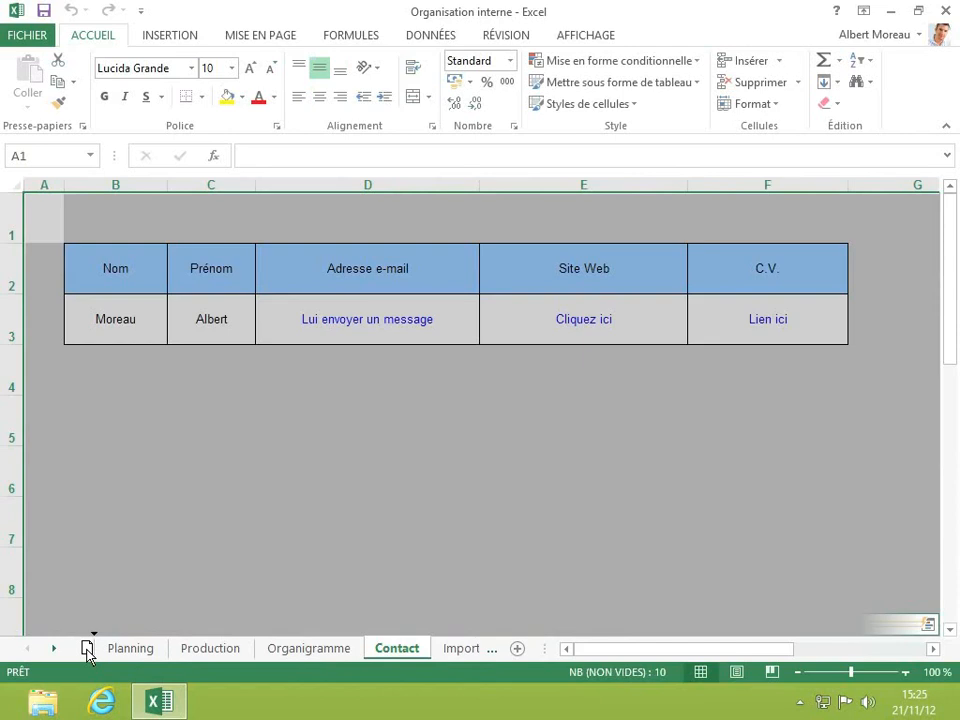
left_click_drag(87, 650, 90, 660)
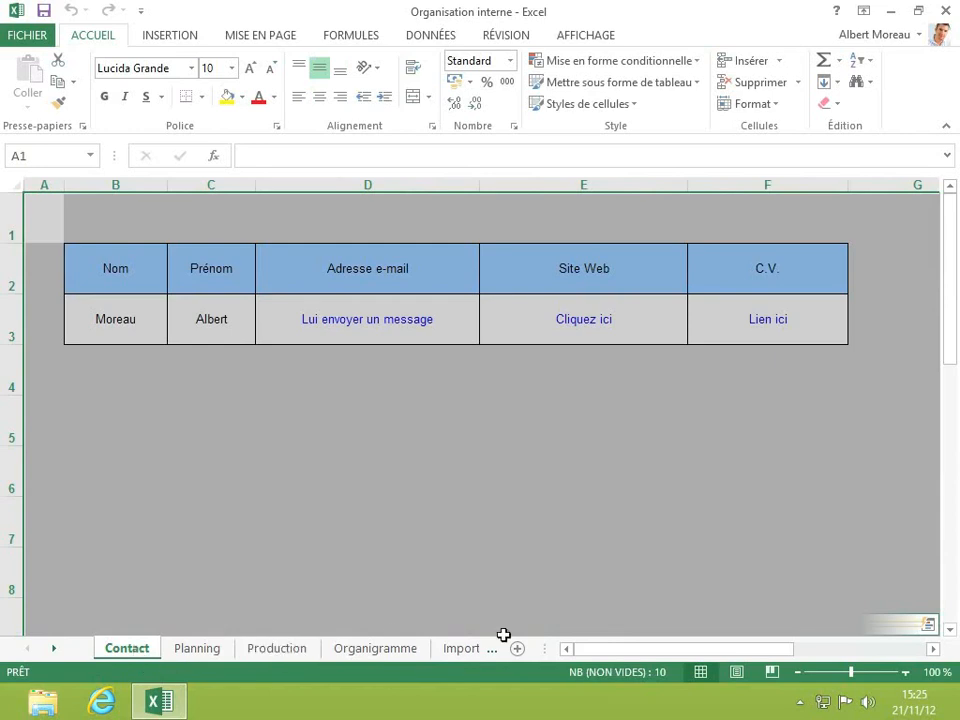
Delete the Organigramme, Import Export and International sheets together as one group
left_click_drag(545, 648, 722, 640)
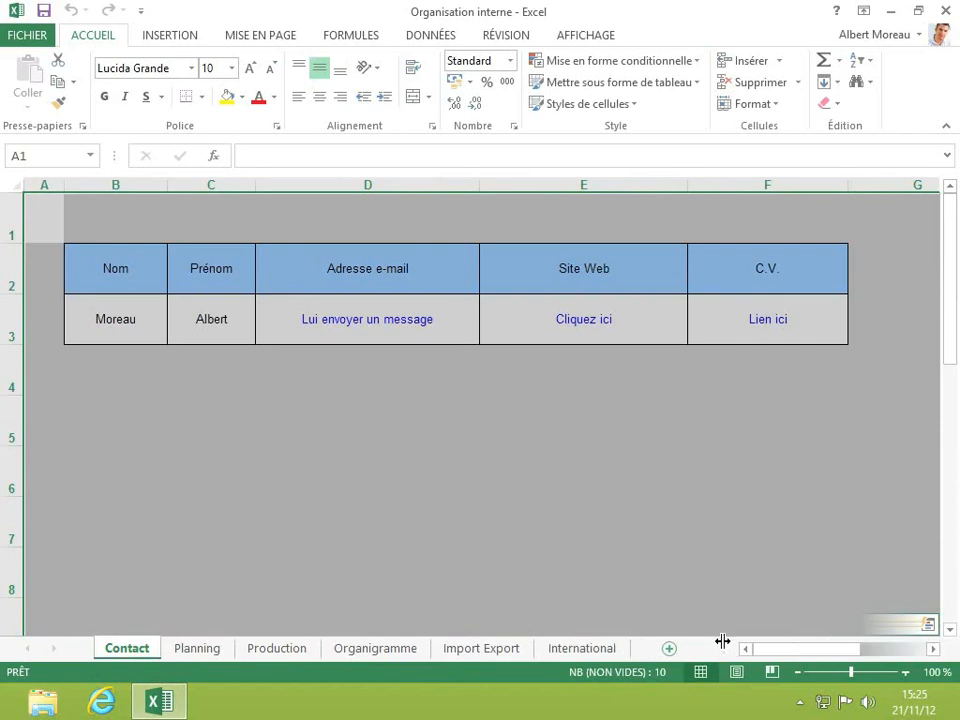
left_click(620, 648)
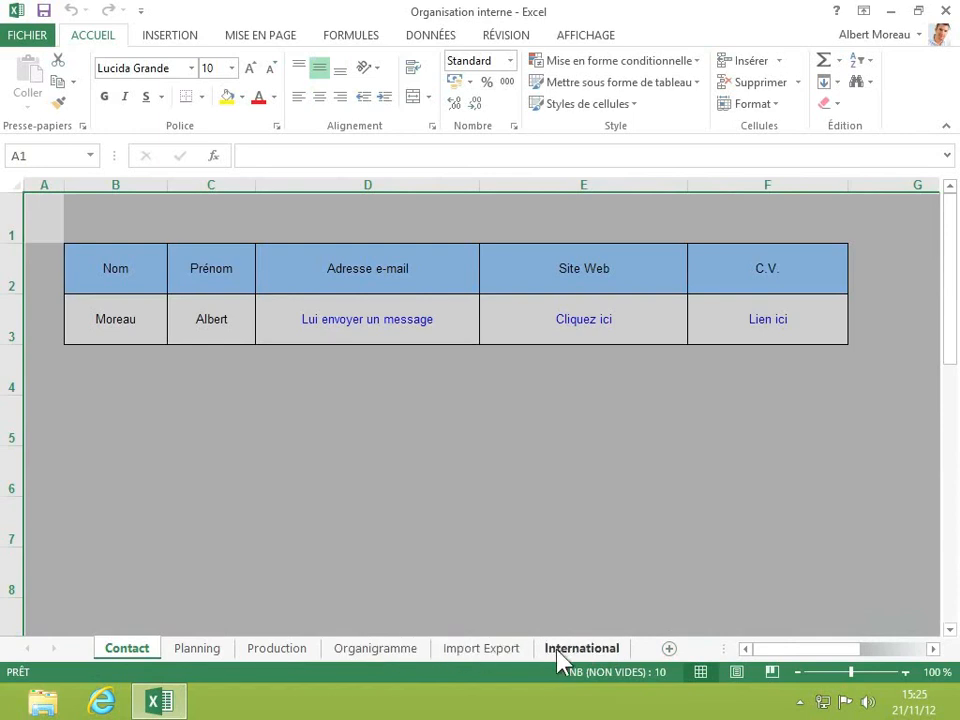
left_click(377, 650)
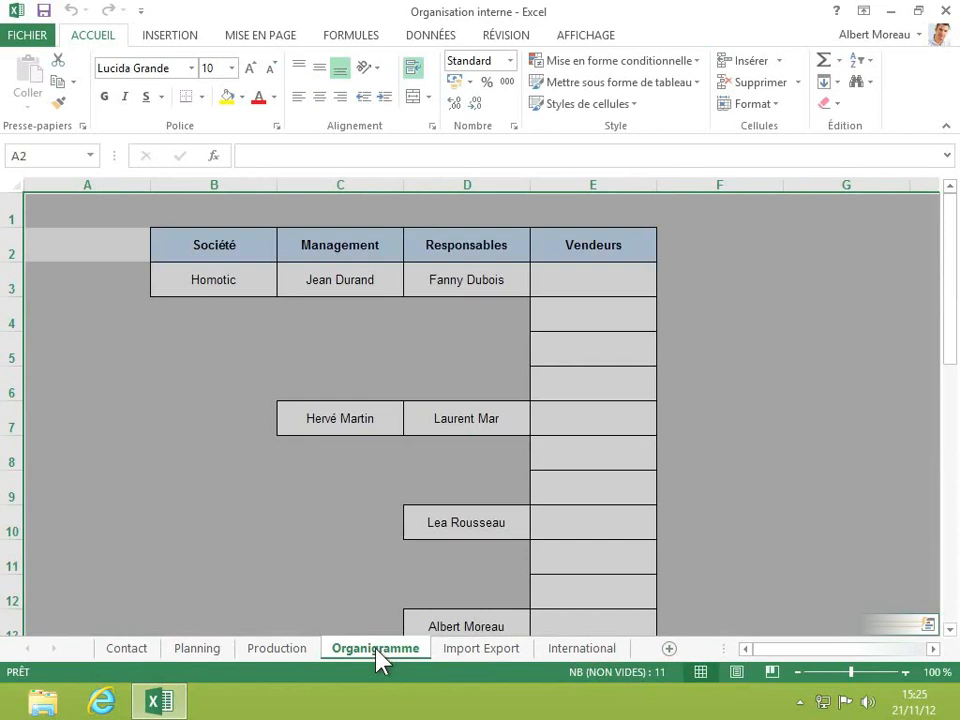
left_click(605, 650, "shift")
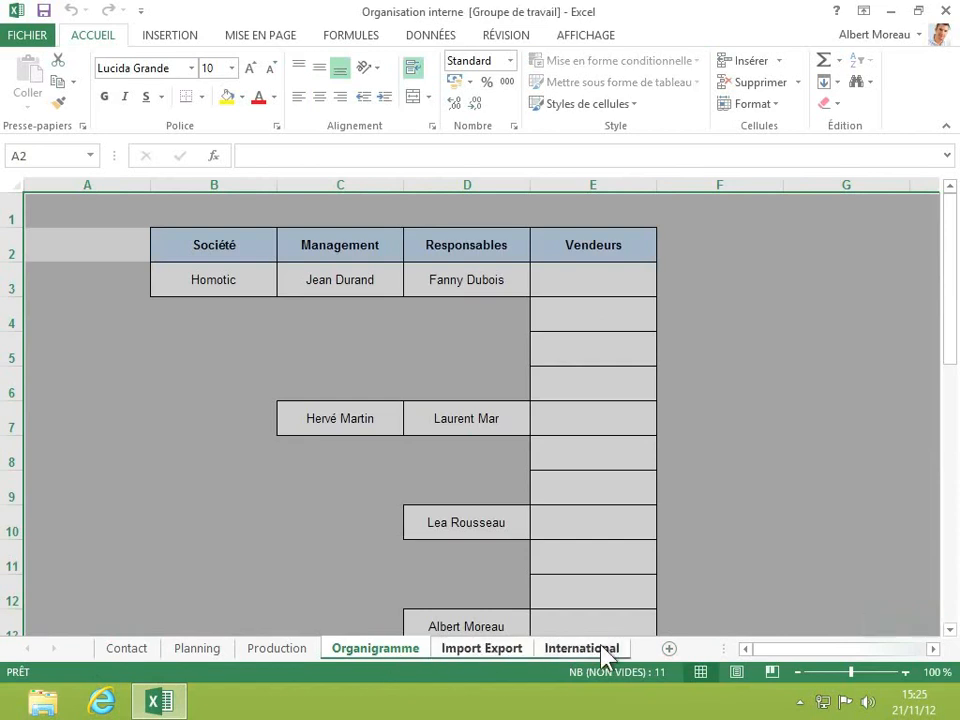
right_click(401, 660)
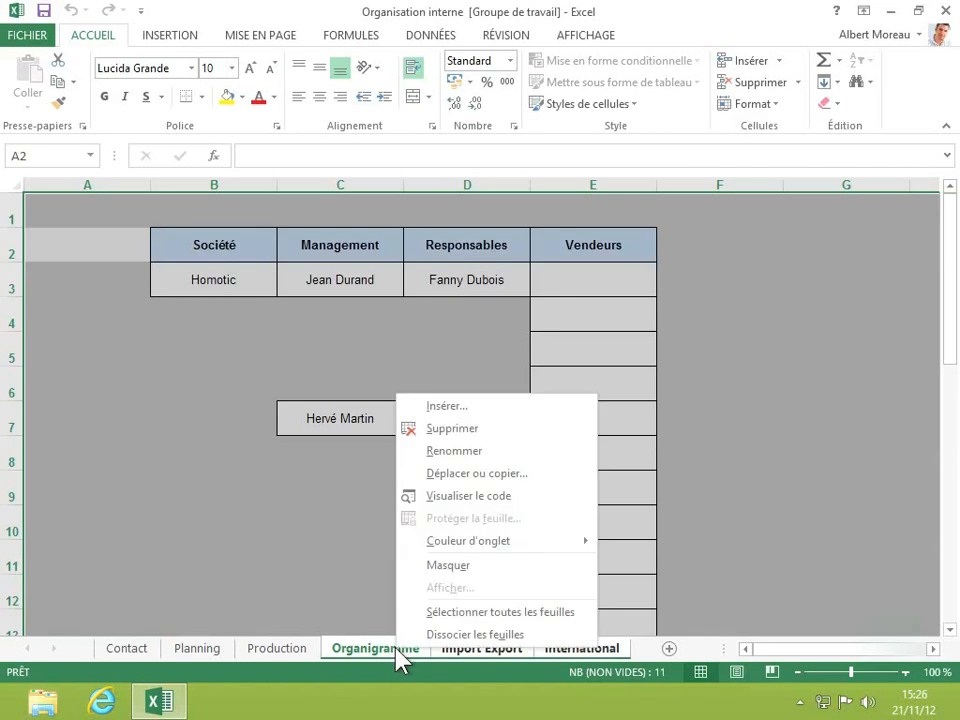
left_click(480, 428)
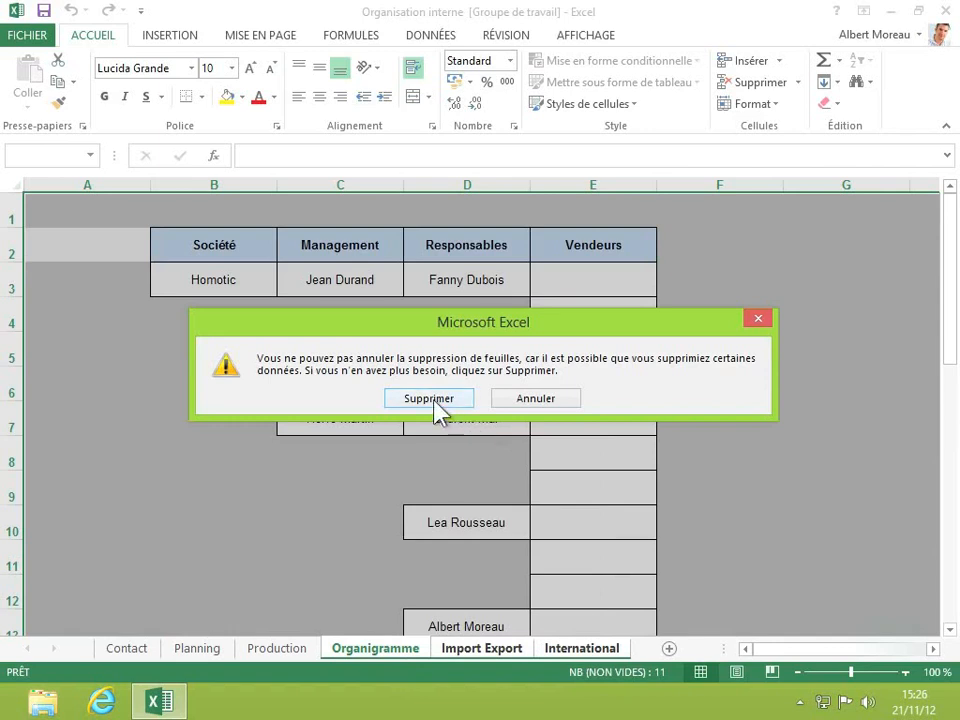
left_click(429, 405)
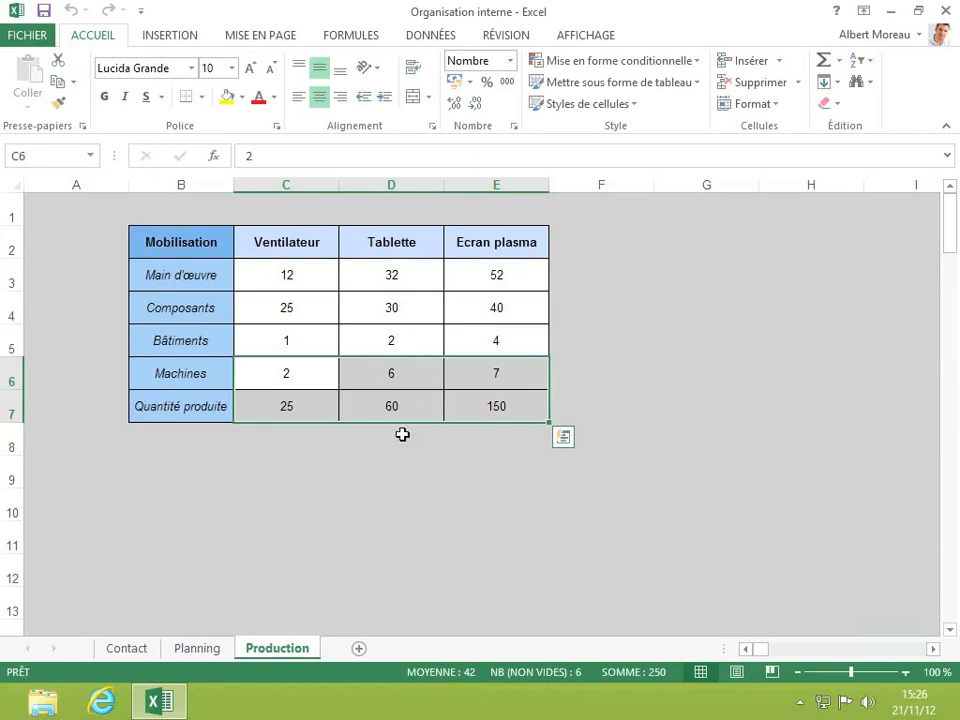
Create a copy of the Planning sheet in Organisation interne.xlsx, placed before the Production sheet
left_click(210, 649)
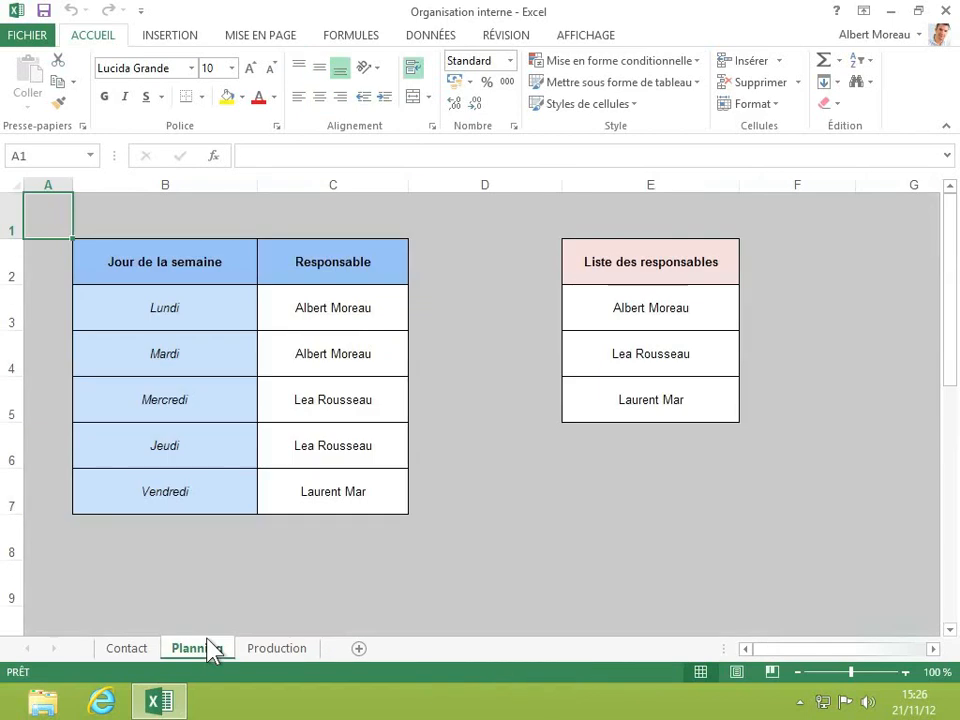
right_click(210, 648)
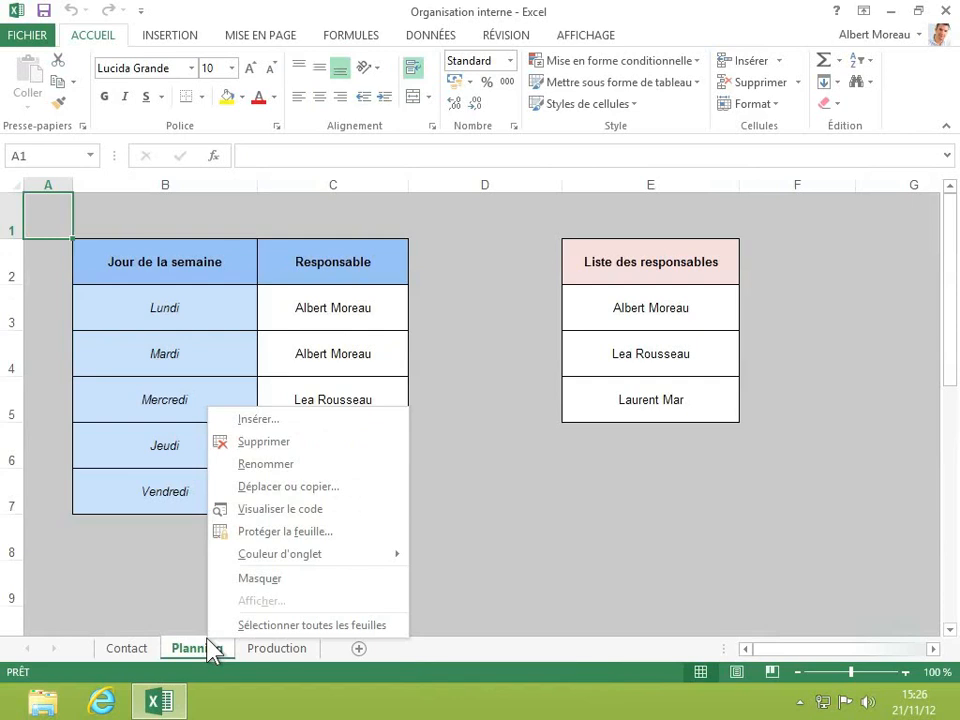
left_click(300, 487)
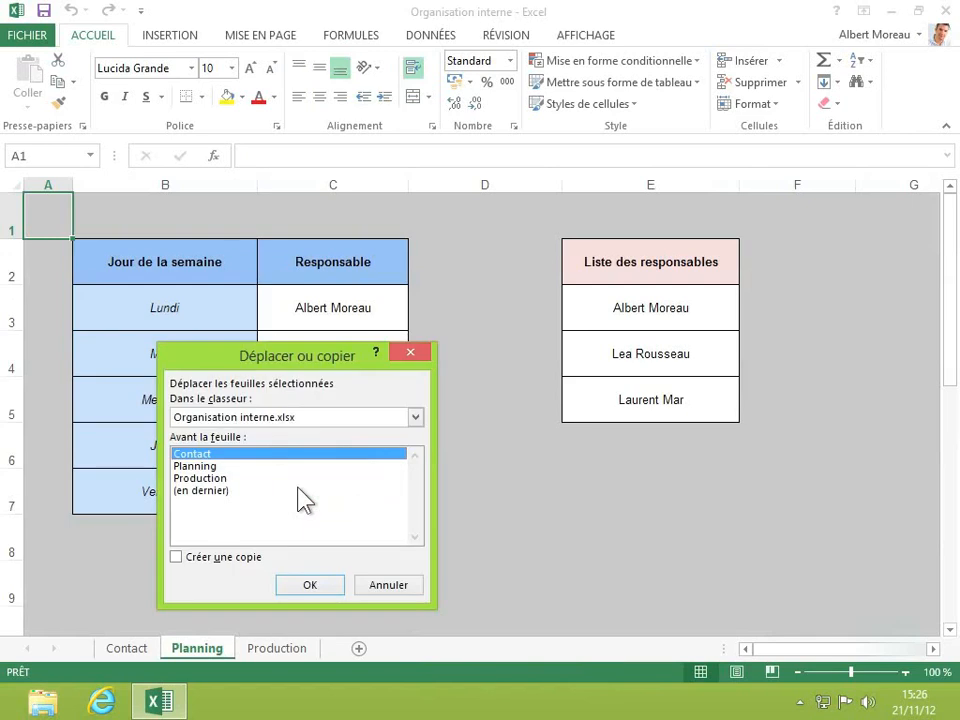
left_click(177, 558)
left_click(199, 479)
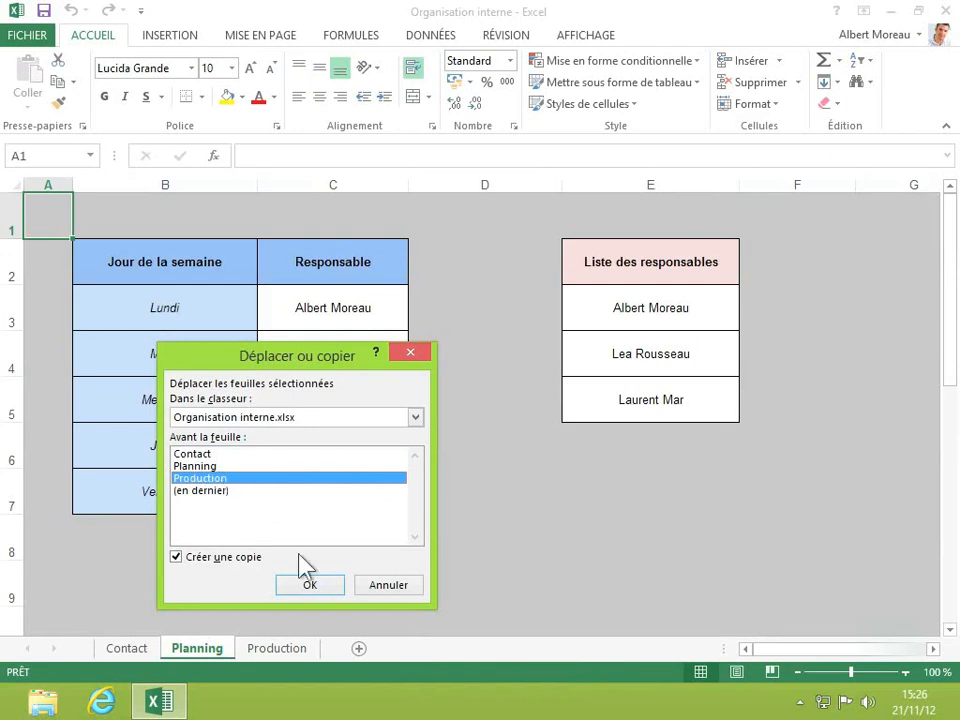
left_click(310, 584)
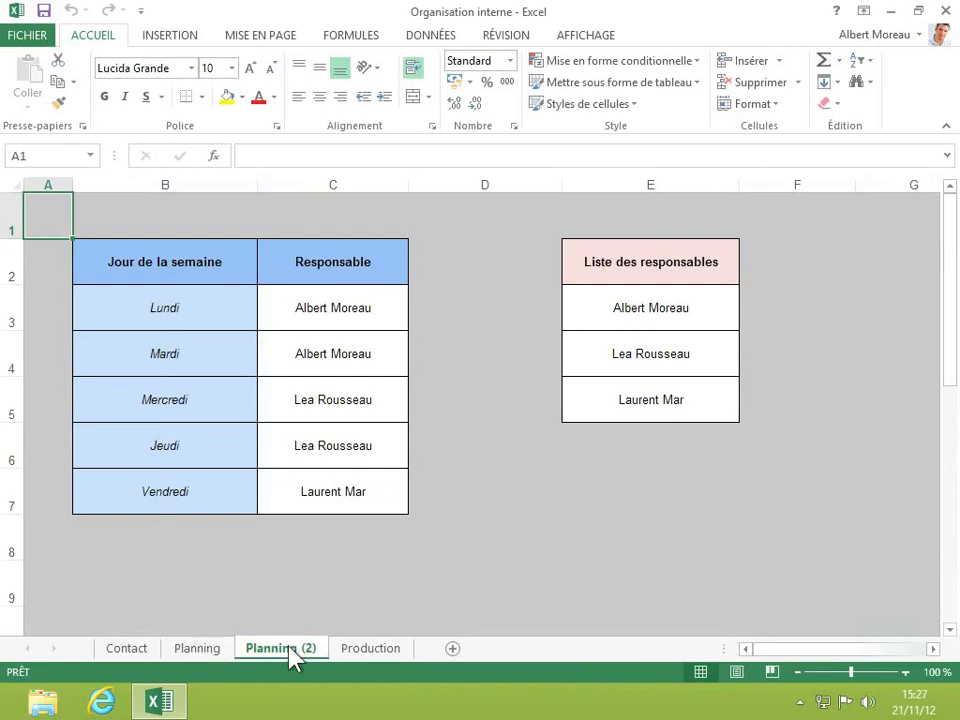
Rename the Planning sheet to Semaine1
left_click(196, 650)
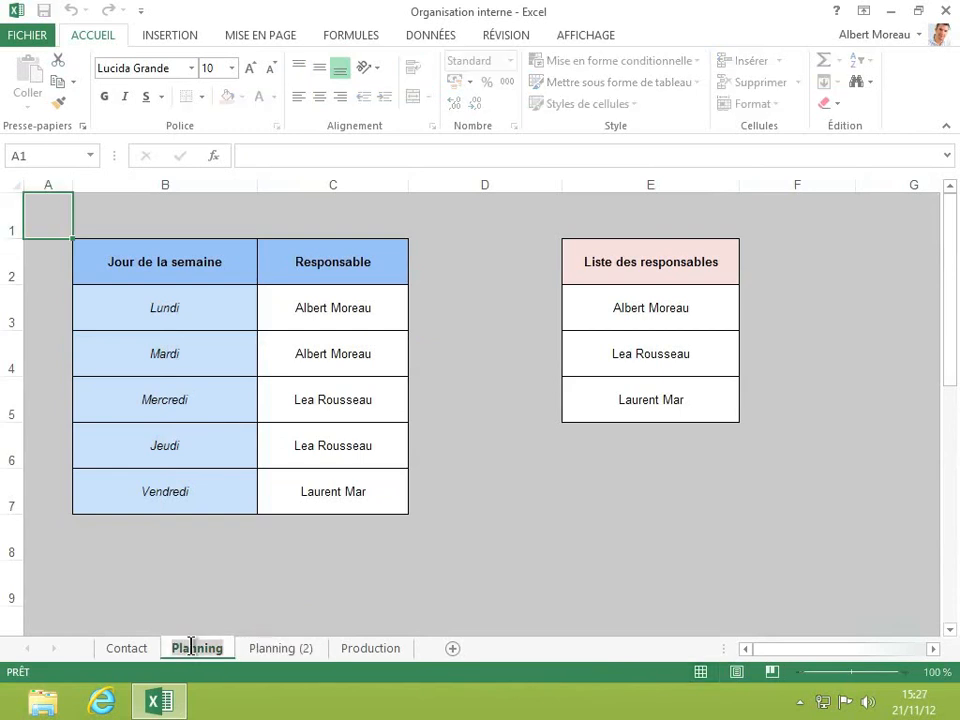
left_click(192, 622)
right_click(196, 649)
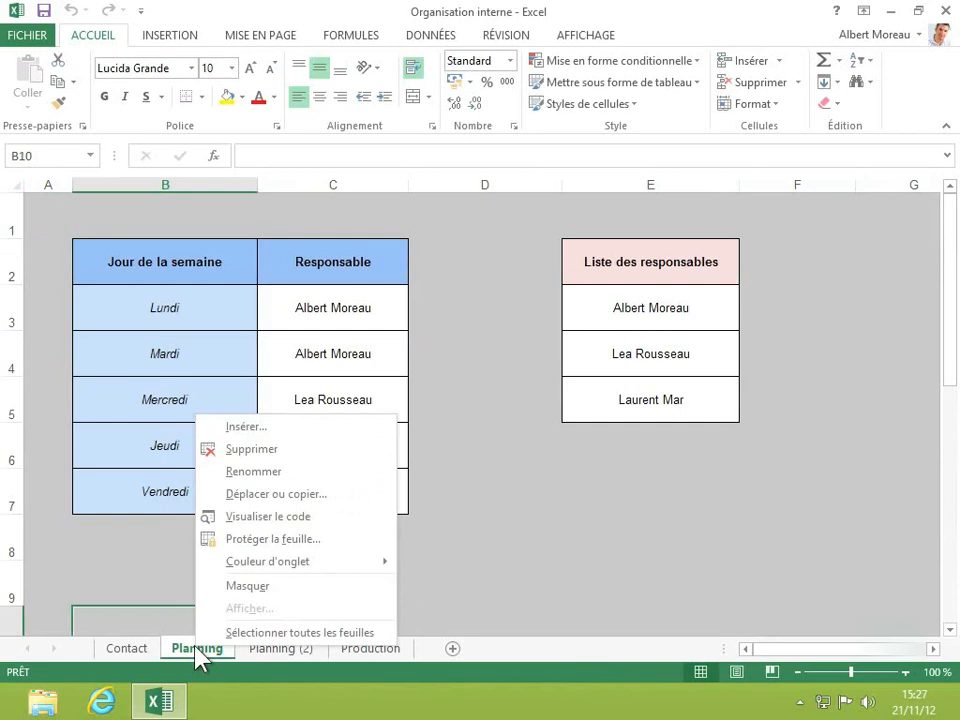
left_click(254, 473)
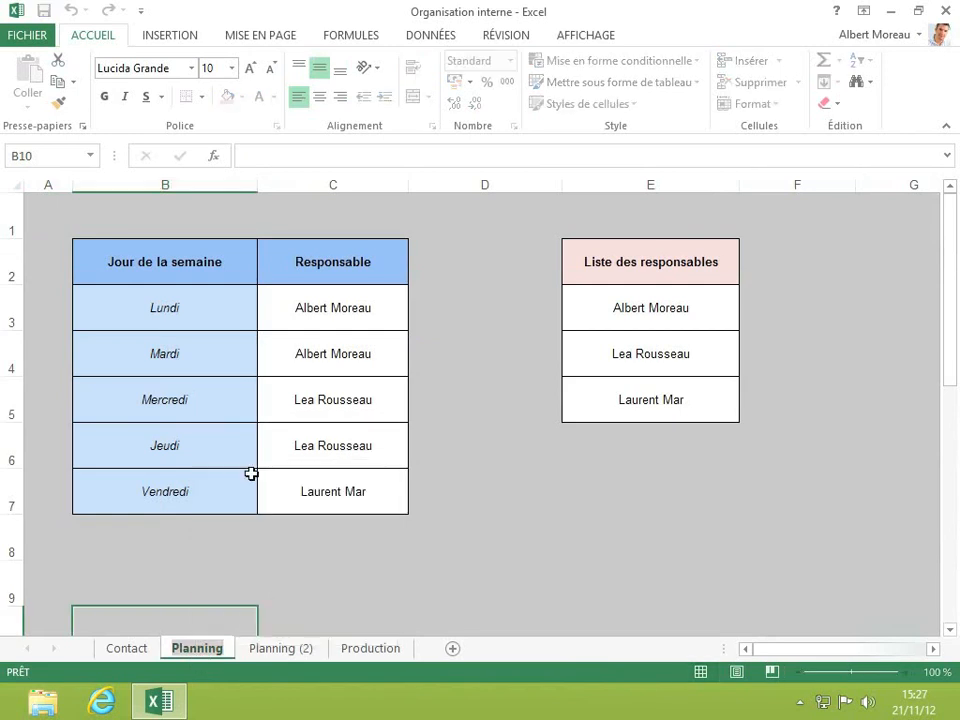
type("Sem")
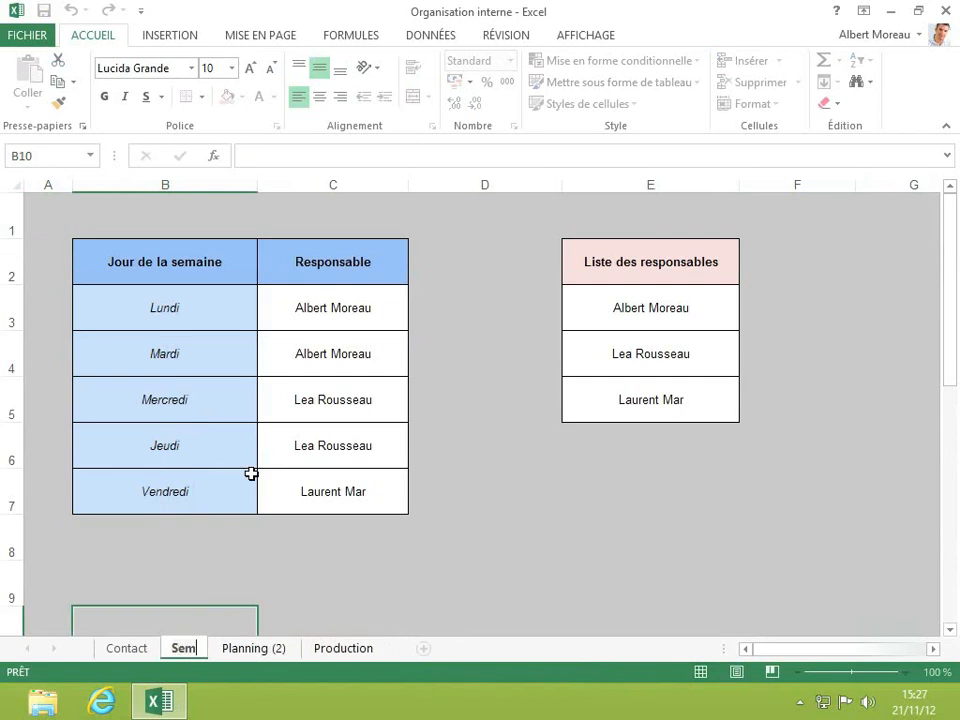
type("ain1")
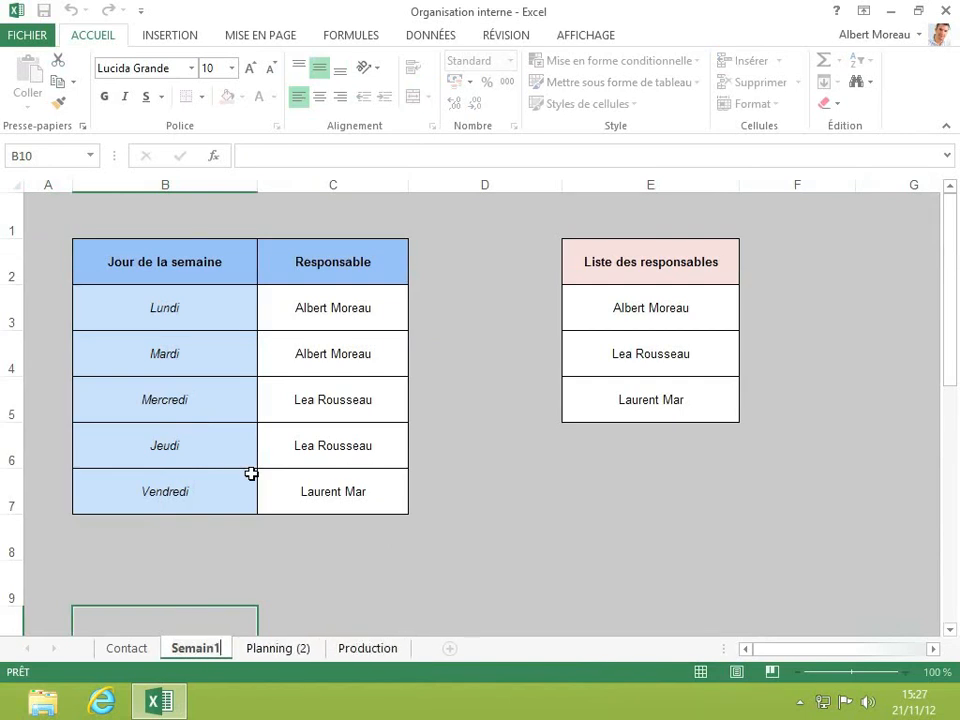
key("BackSpace")
type("e1")
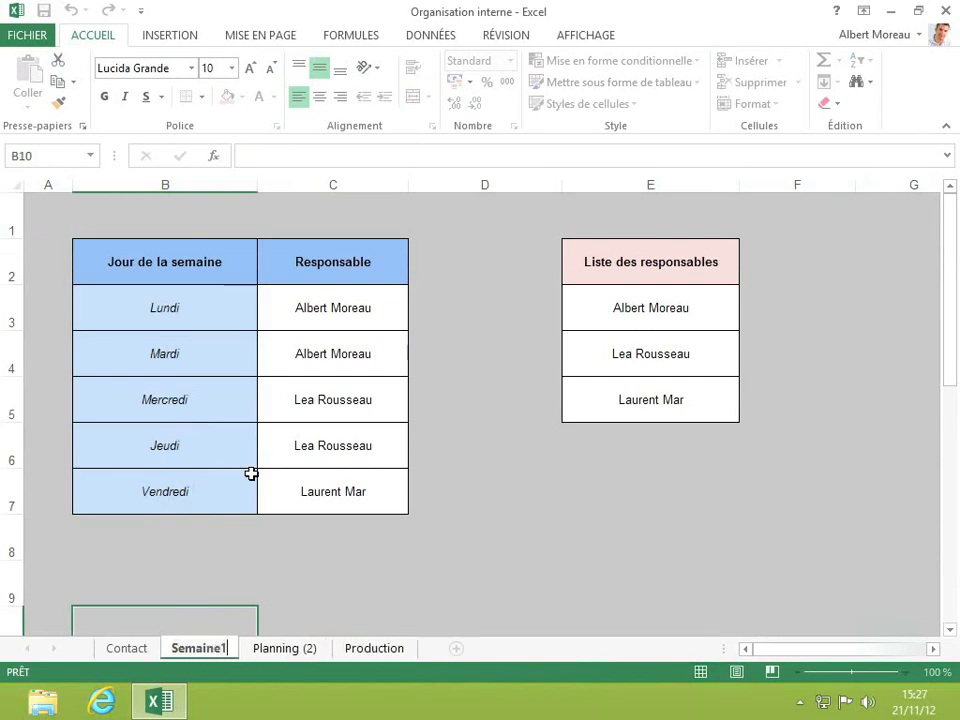
key("Return")
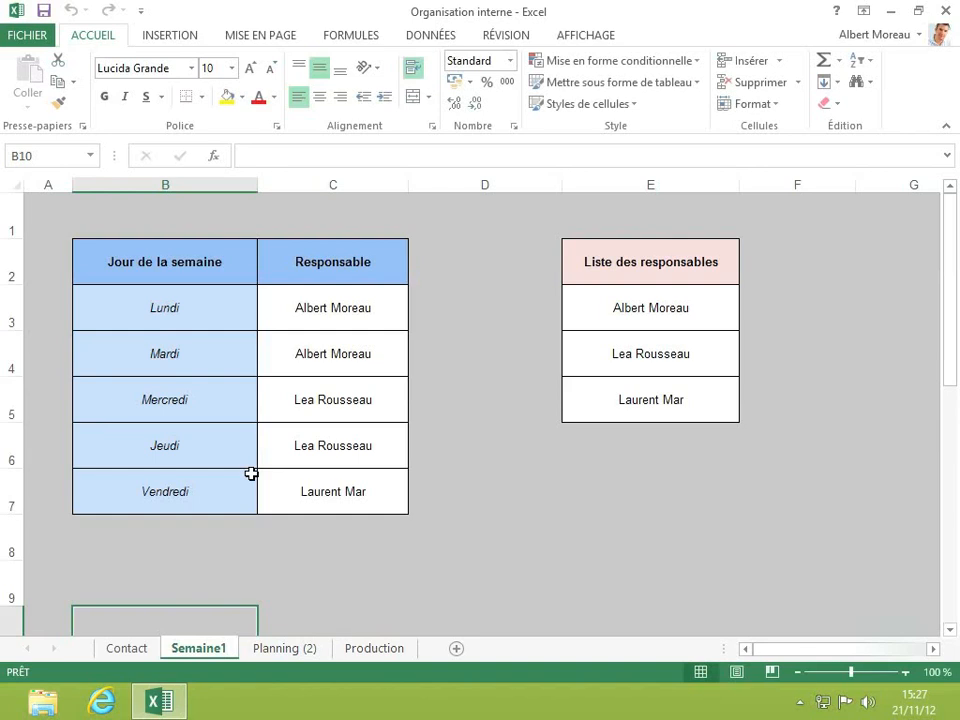
Rename the Planning (2) sheet to Semaine2, and switch to Semaine1 and back to Semaine2
double_click(289, 649)
type("Semaine2")
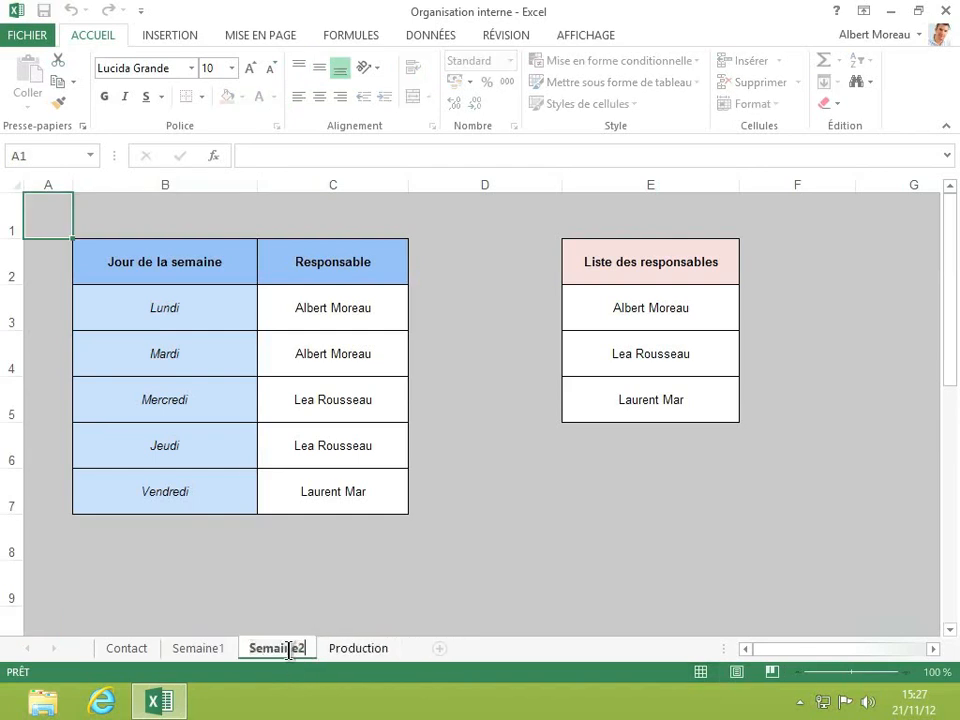
key("Return")
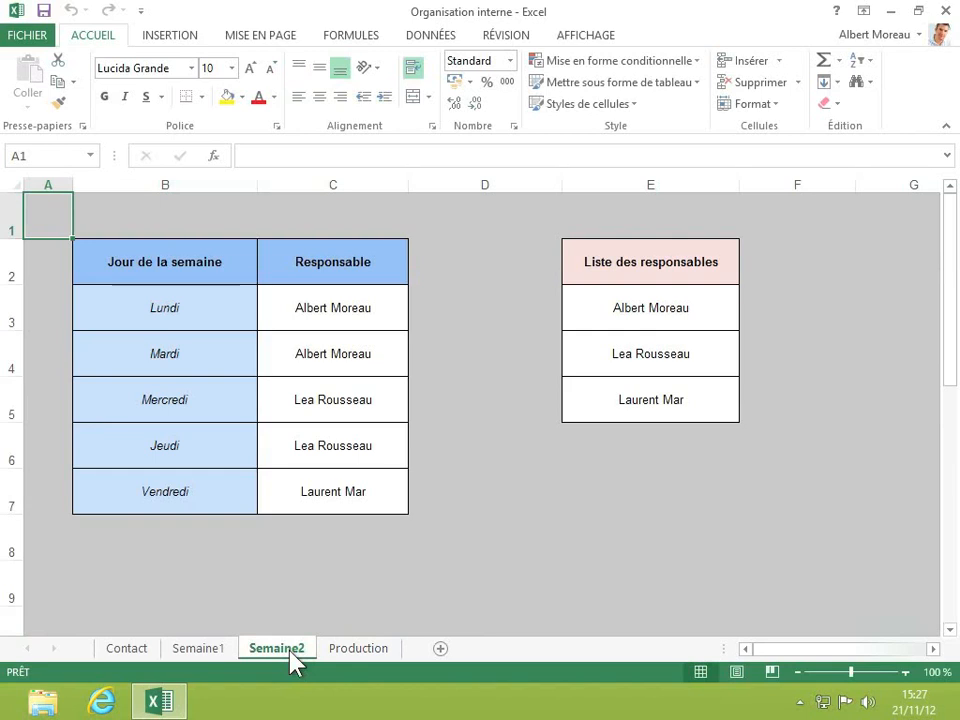
left_click(228, 649)
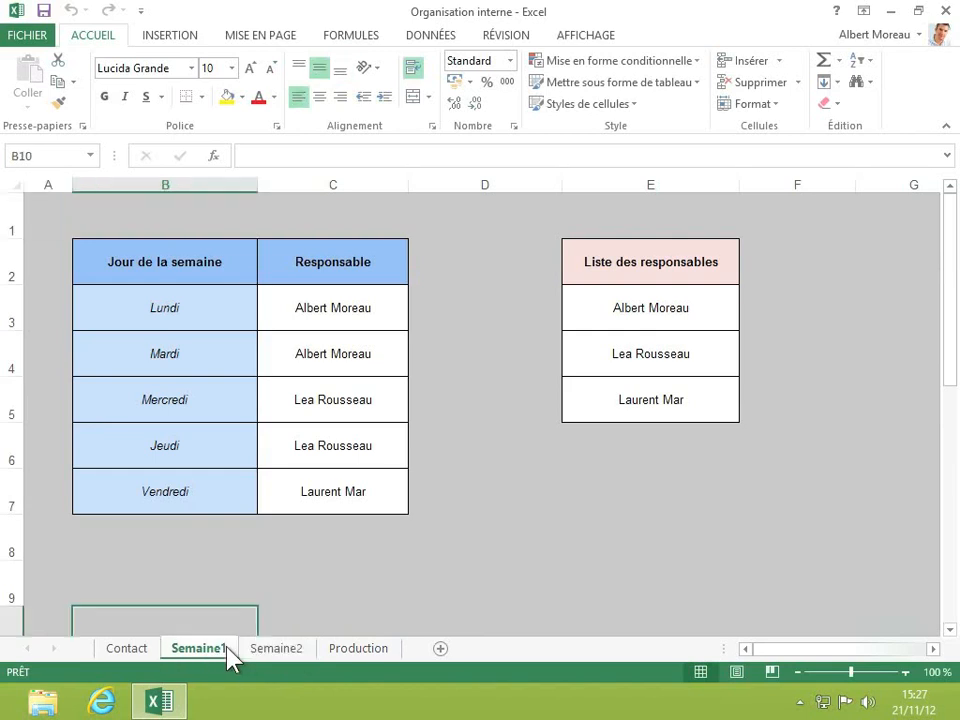
left_click(268, 650)
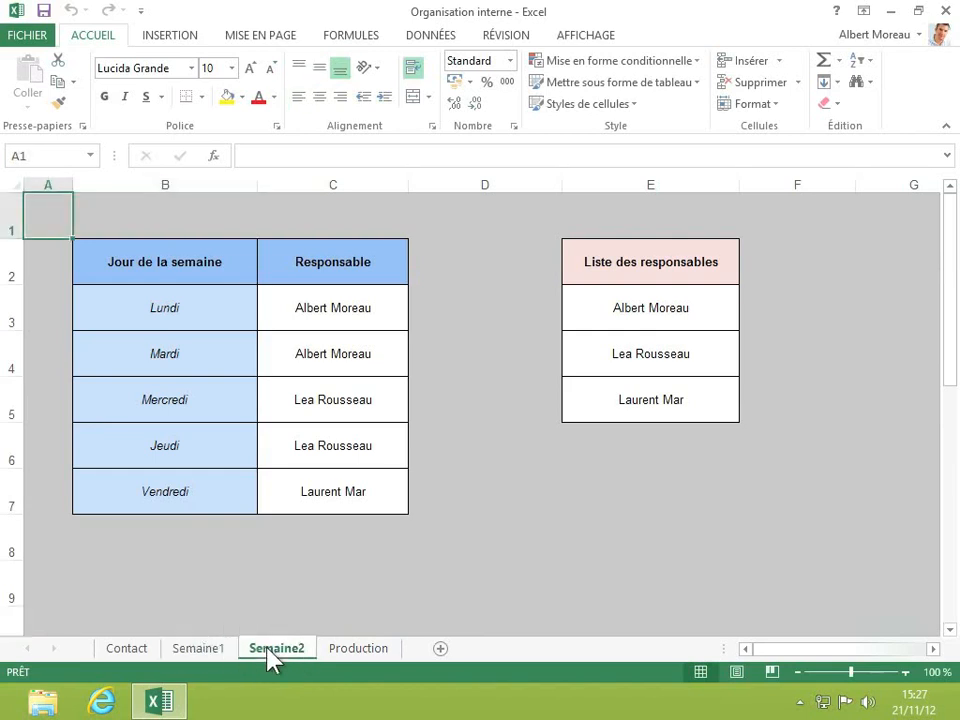
Give the Semaine1 sheet tab a light blue theme colour
right_click(211, 658)
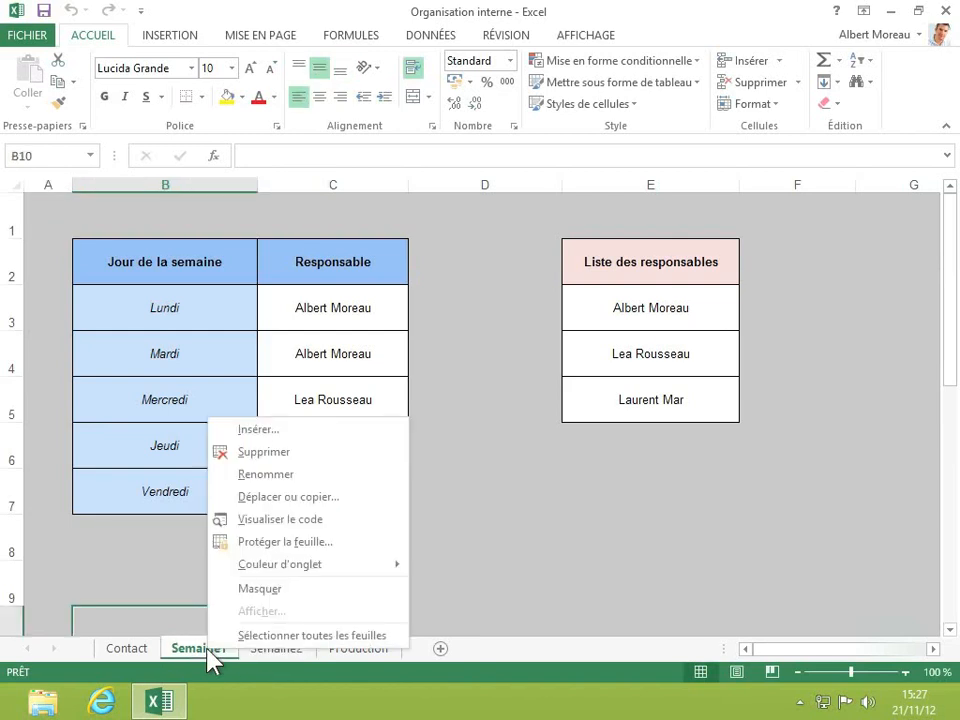
mouse_move(310, 568)
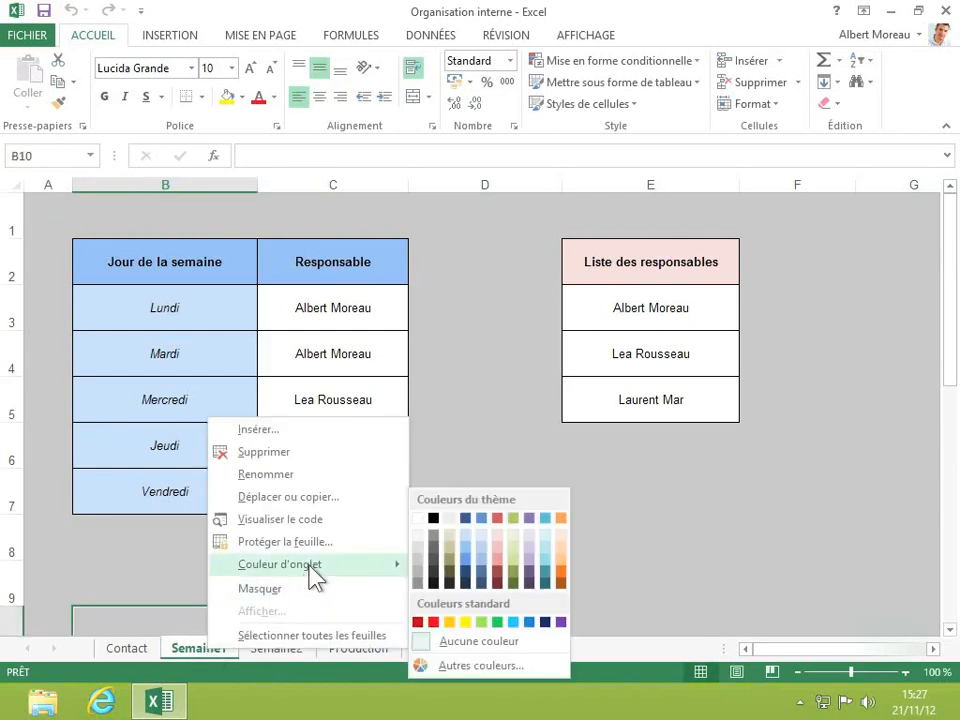
left_click(467, 548)
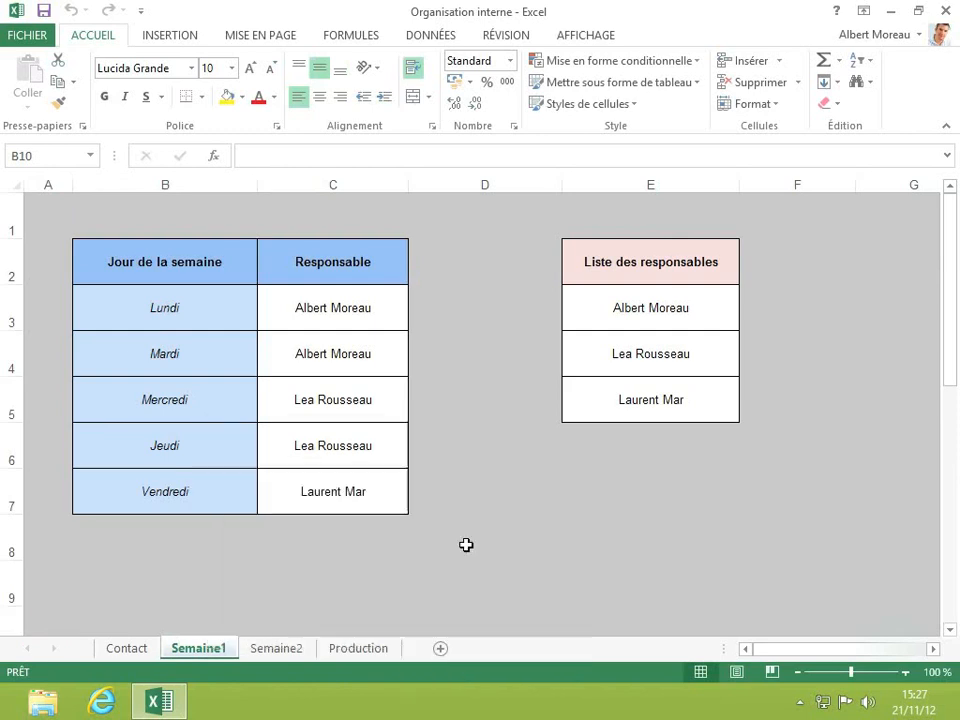
Give the Semaine2 sheet tab a light red theme colour, and view the Production and Semaine1 sheets to check the tab colours
right_click(278, 652)
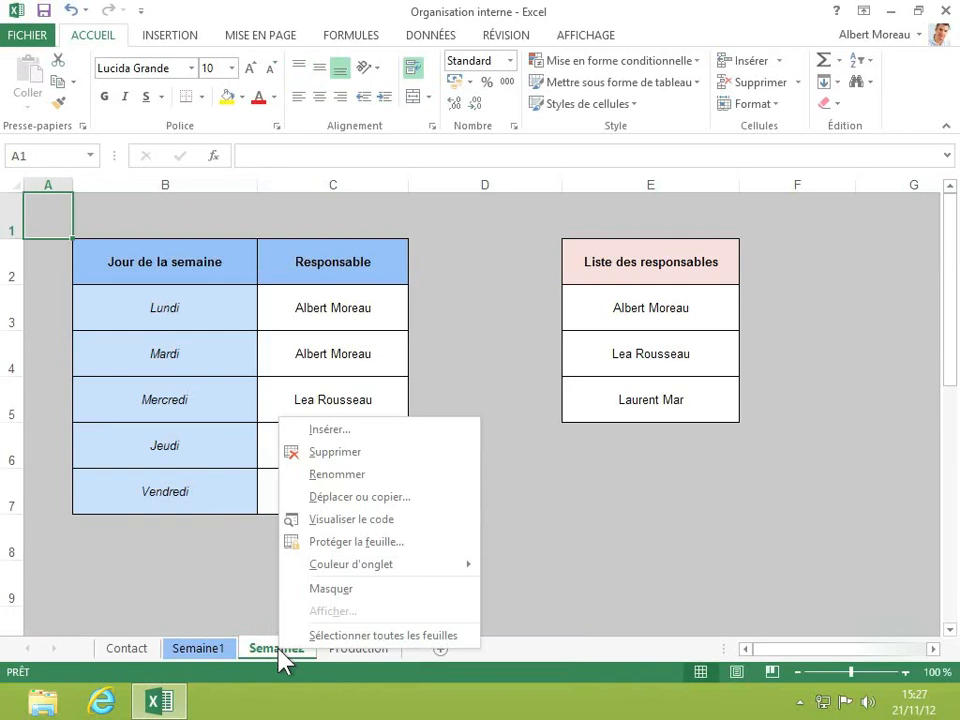
mouse_move(356, 566)
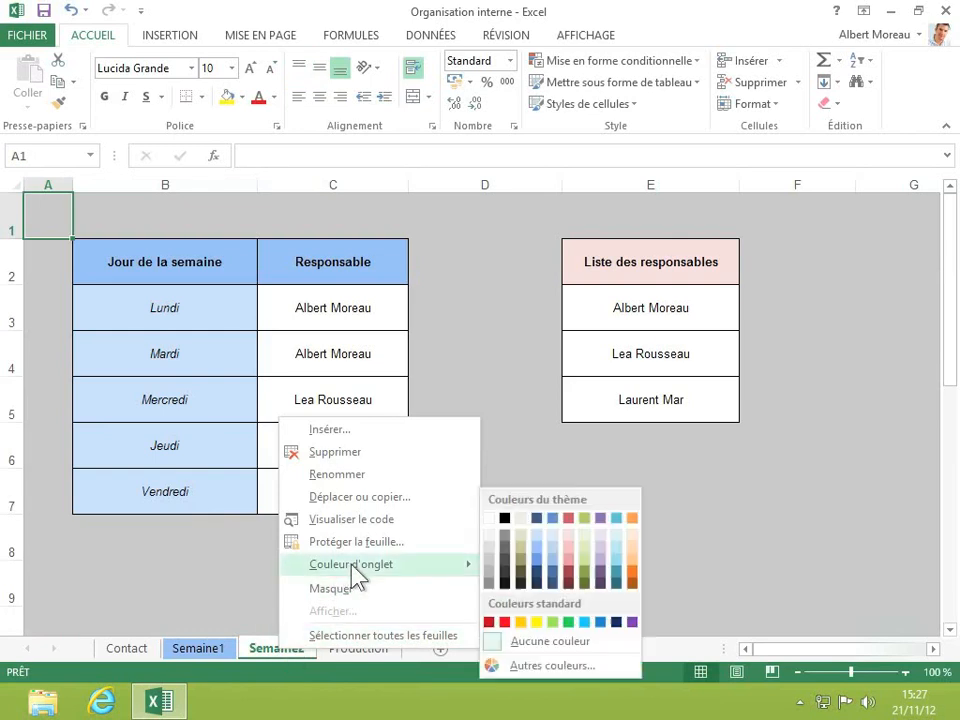
left_click(568, 559)
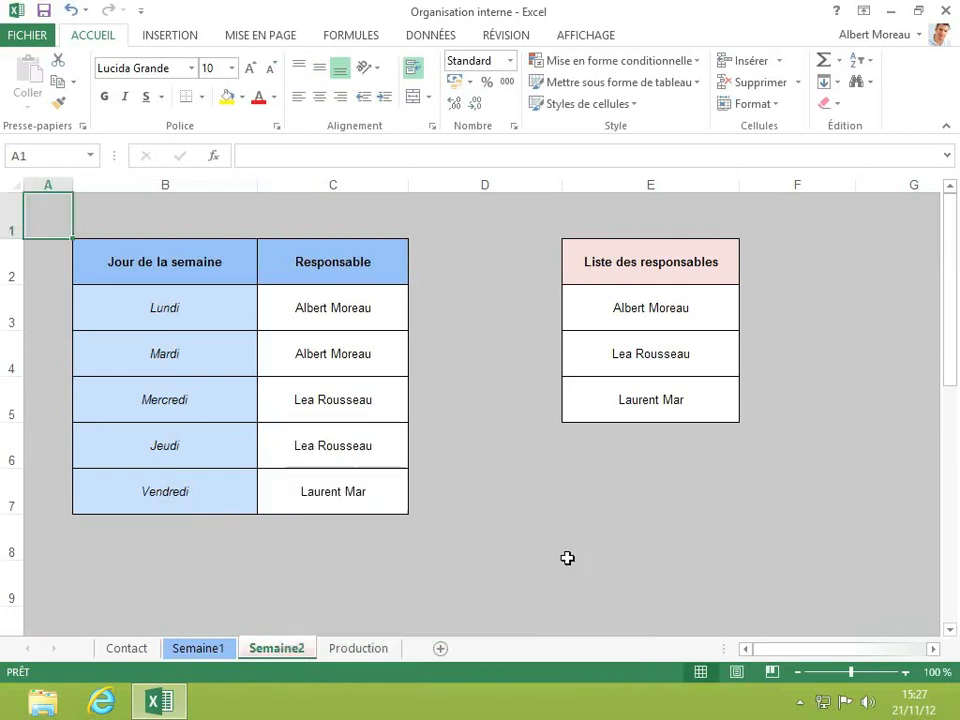
left_click(366, 649)
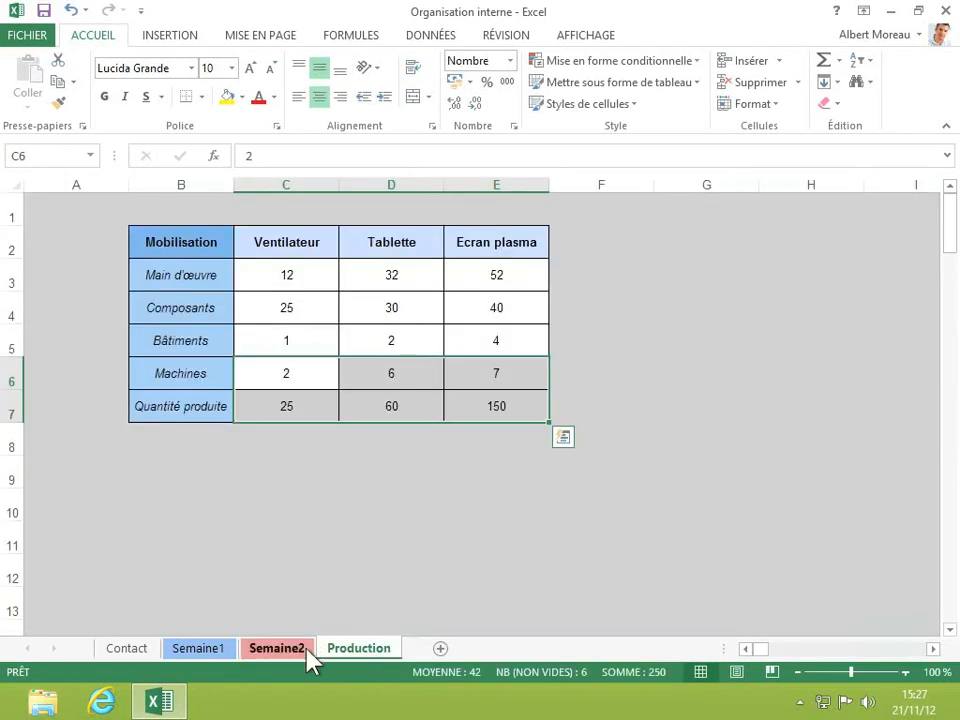
left_click(206, 652)
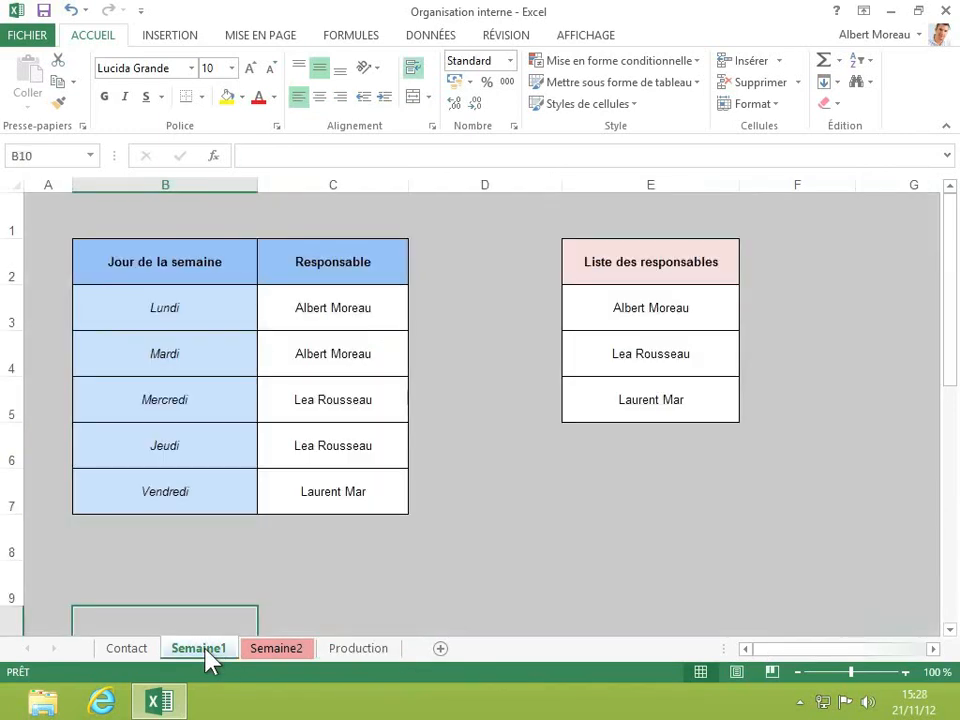